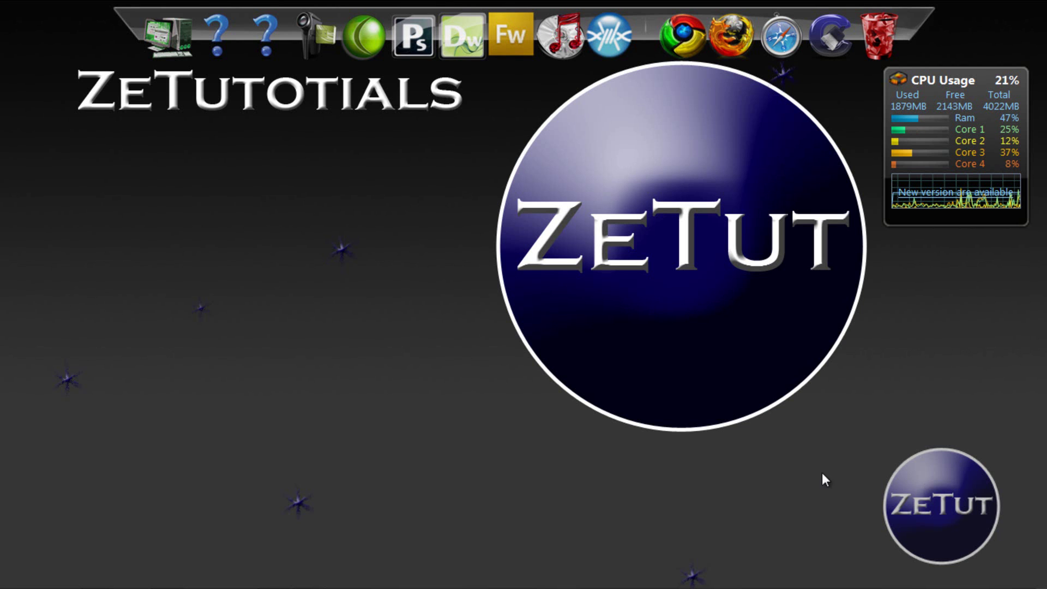
Restore Camtasia Studio from the taskbar, showing the empty untitled project.
mouse_move(791, 588)
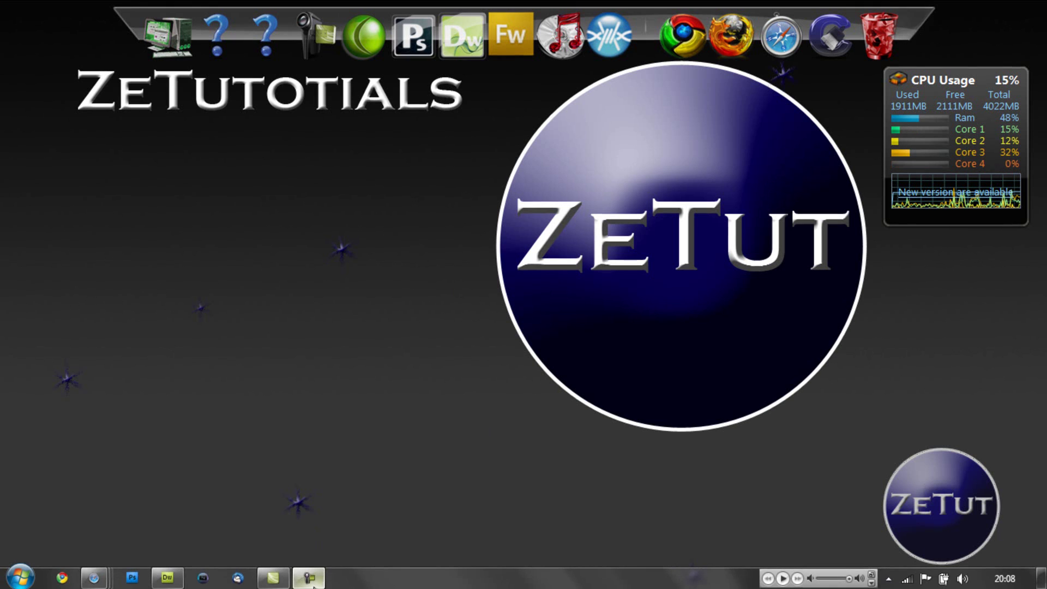
left_click(273, 578)
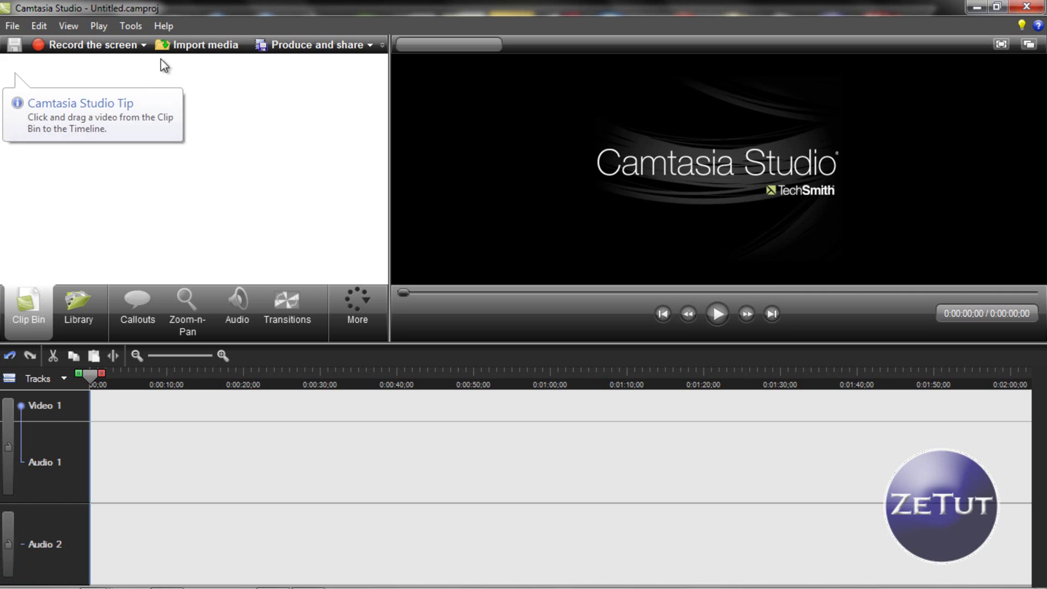
Import Twitter Background2.wav onto the Audio 2 track and dismiss the audio format warning.
left_click(166, 47)
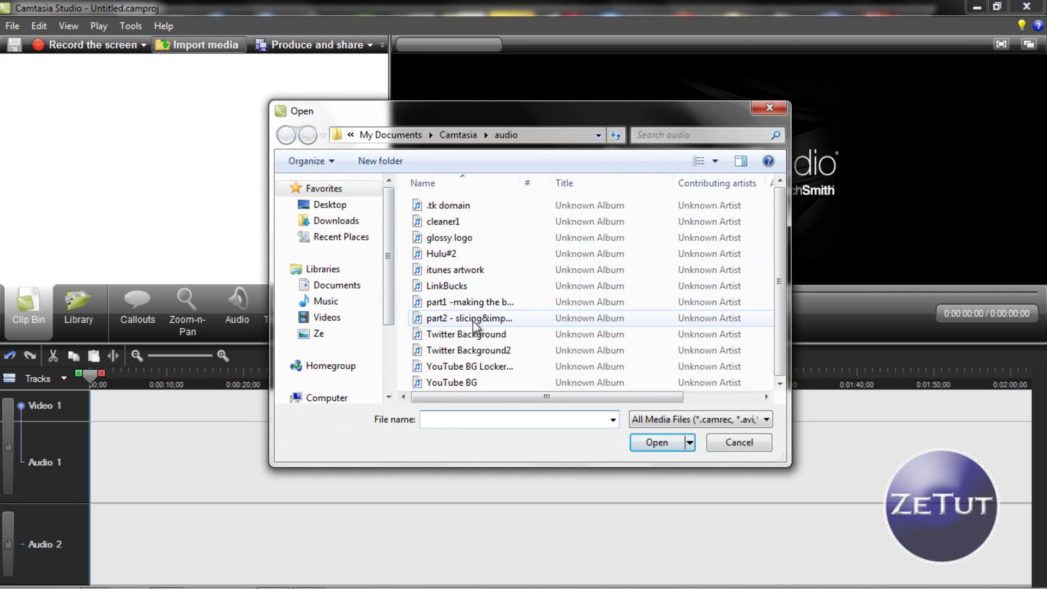
left_click(464, 369)
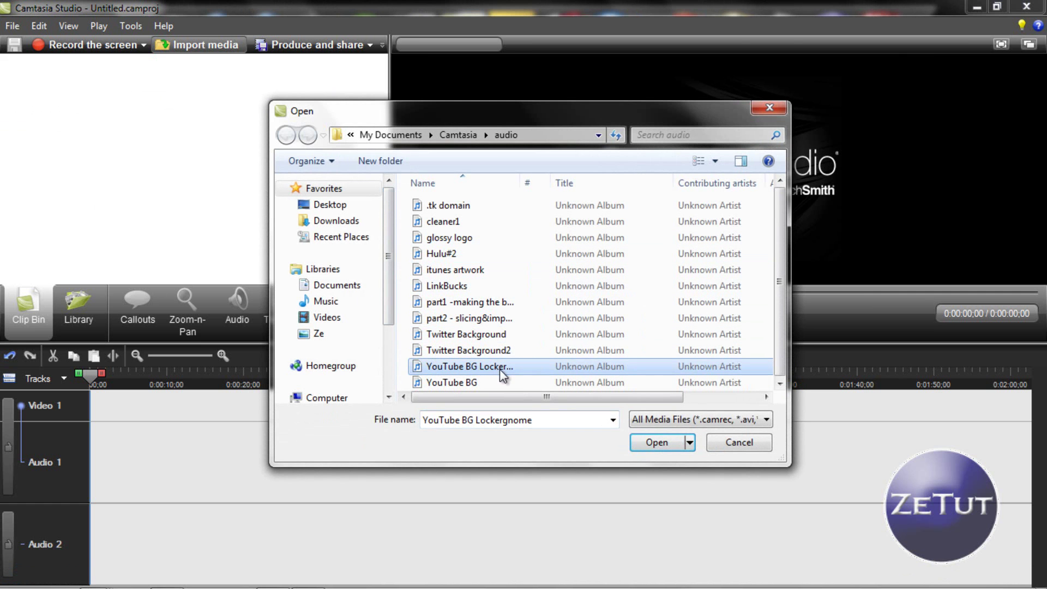
double_click(473, 351)
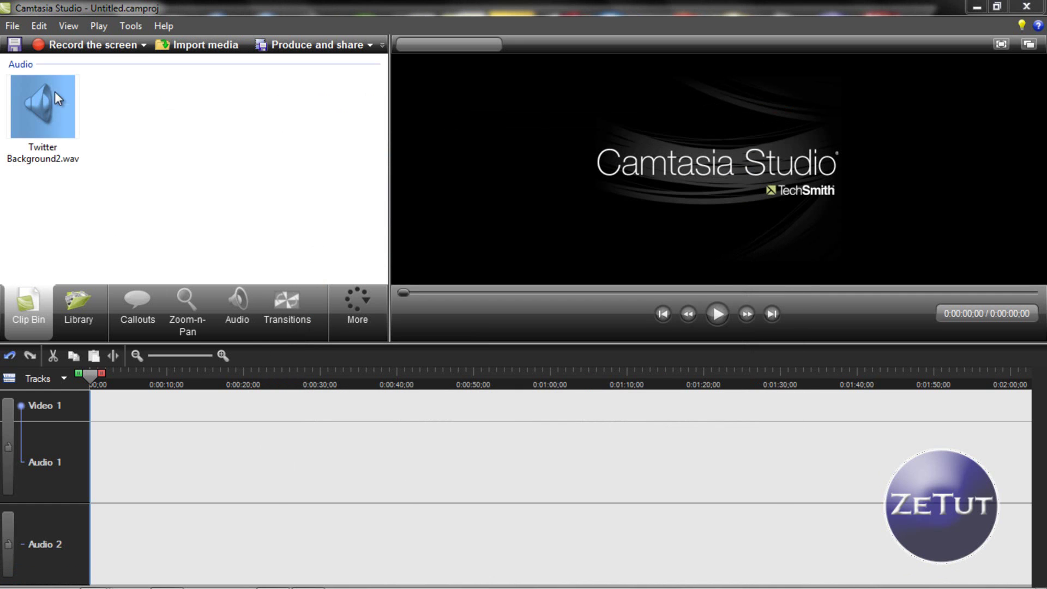
right_click(47, 99)
left_click(130, 110)
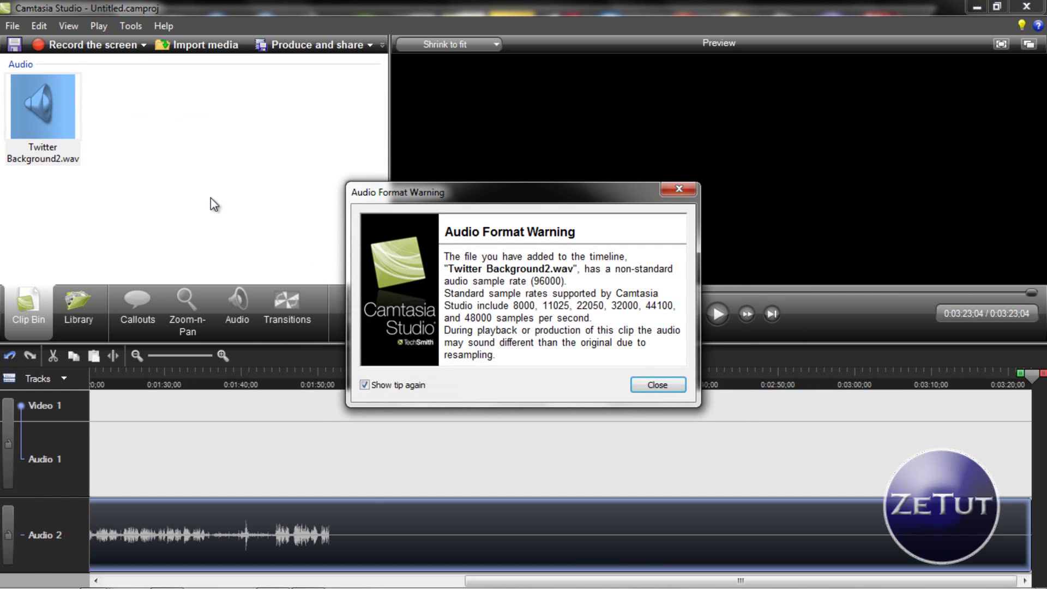
left_click(637, 384)
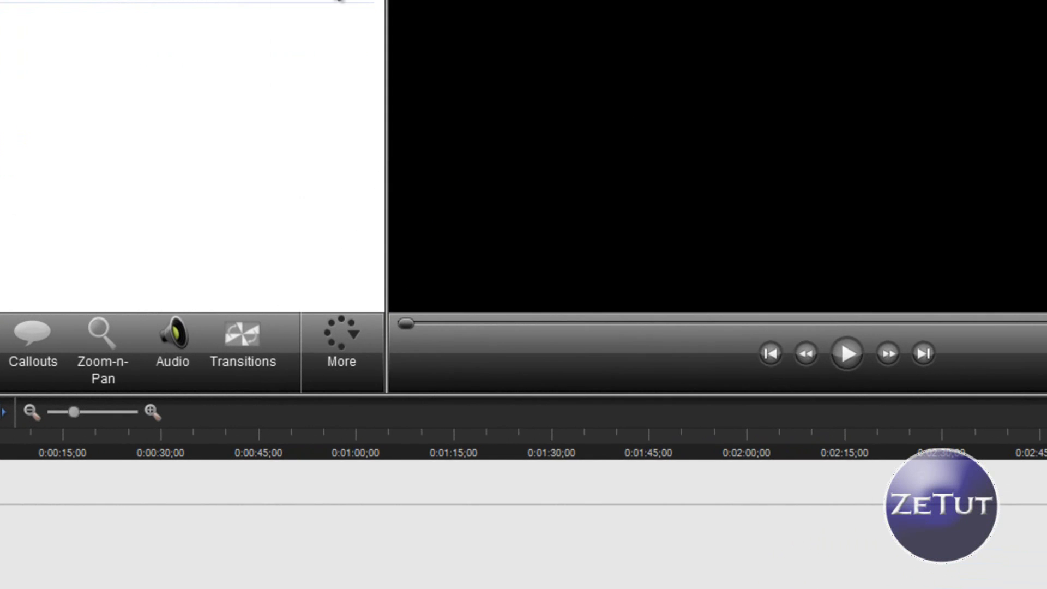
Create a new production preset named 'Test HD' using the WMV Windows Media video format.
left_click(329, 45)
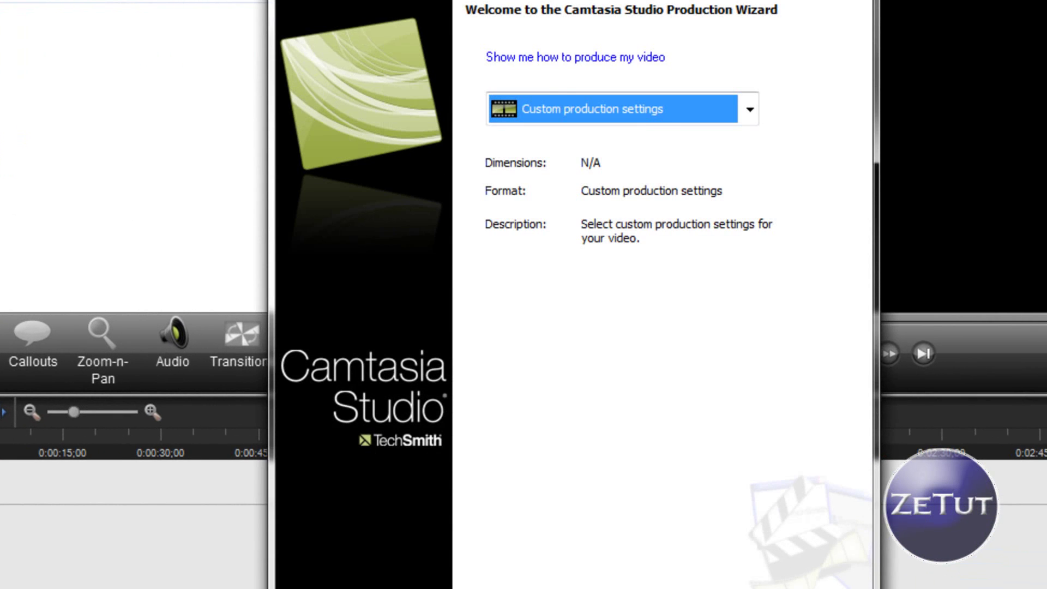
left_click(649, 115)
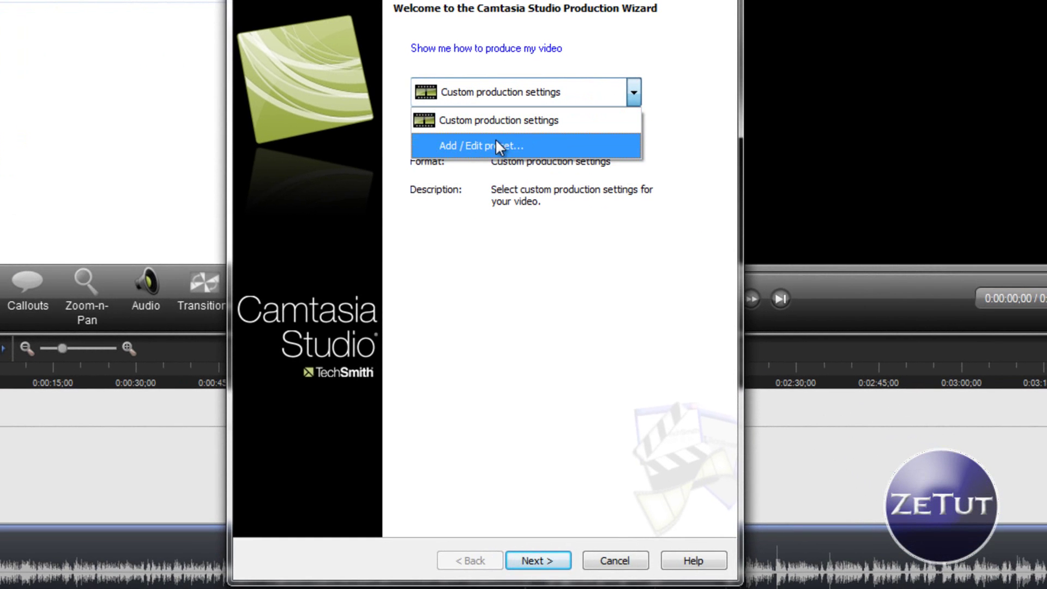
left_click(470, 149)
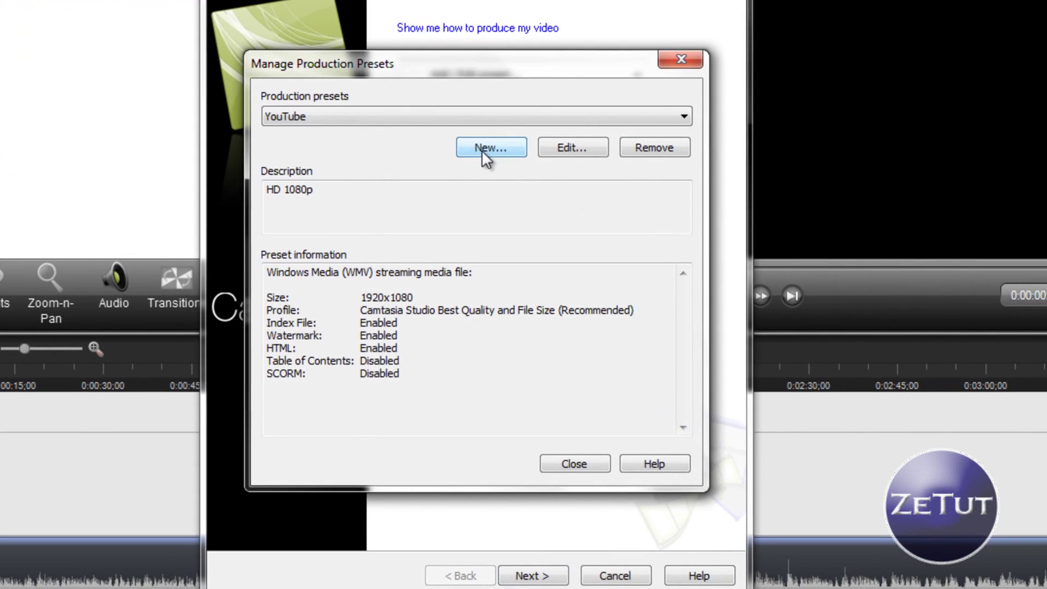
left_click(487, 149)
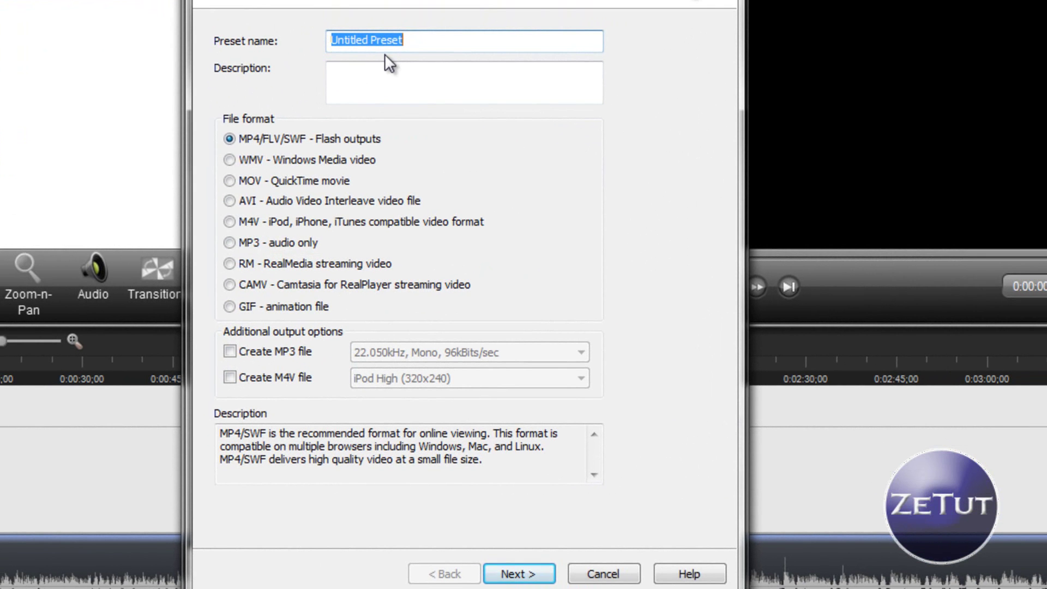
type("Test HD")
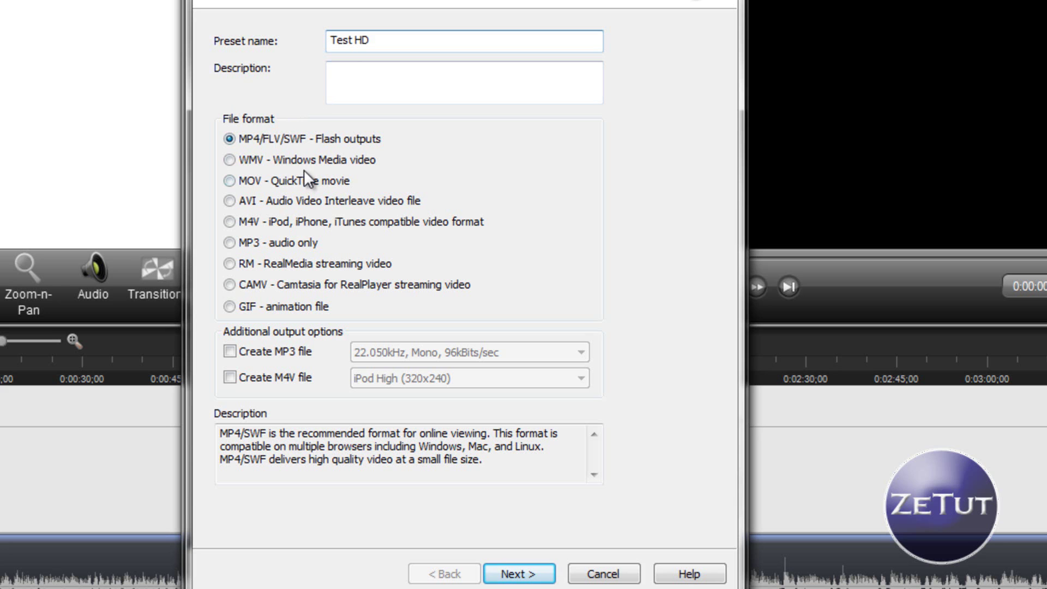
left_click(230, 160)
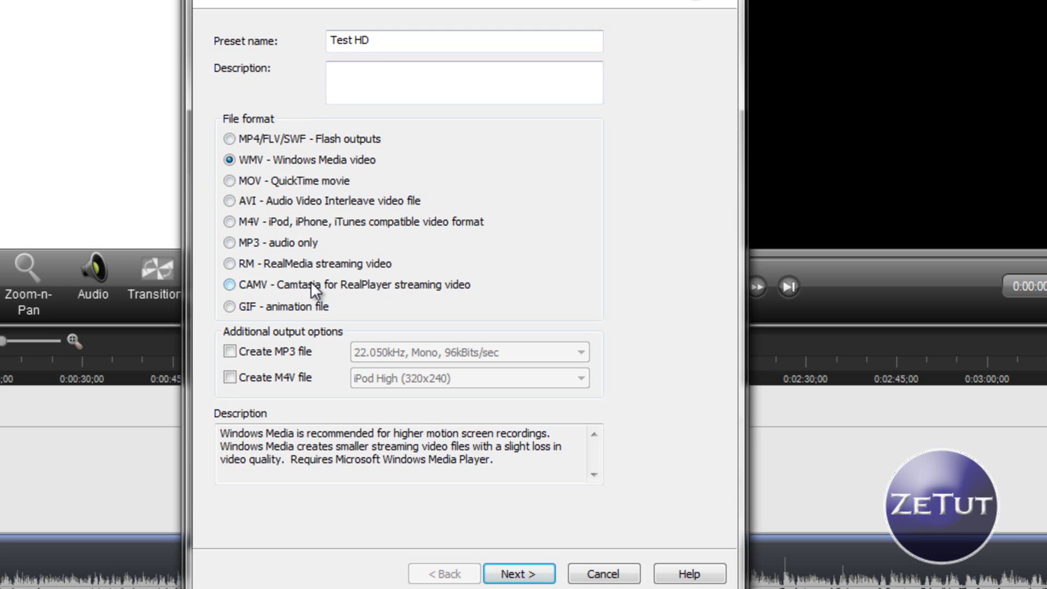
Keep the Camtasia Studio Best Quality and File Size (Recommended) WMV profile after reviewing its details.
left_click(512, 573)
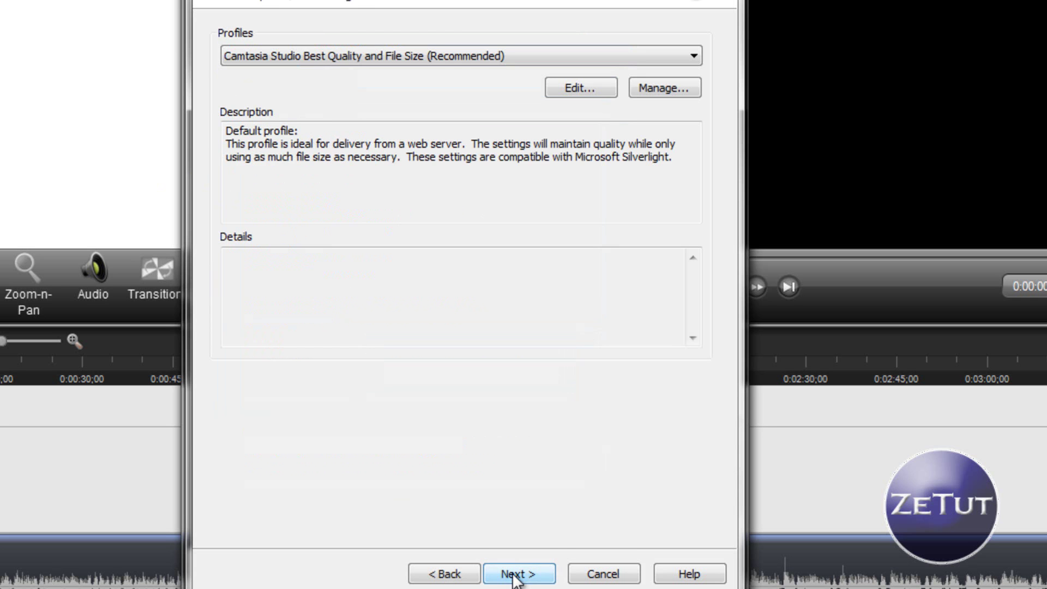
left_click(457, 68)
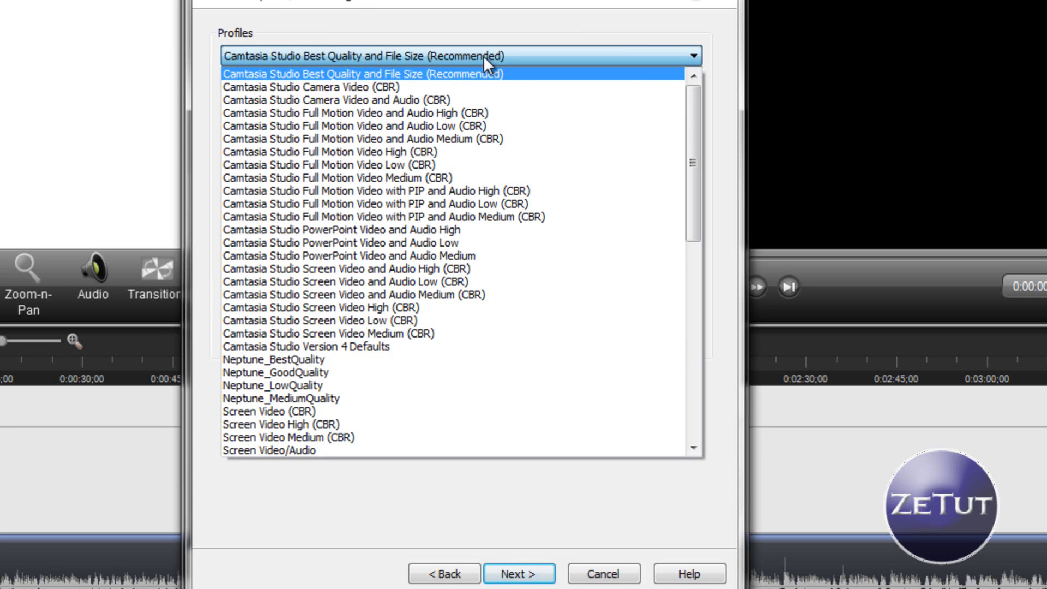
left_click_drag(691, 109, 695, 307)
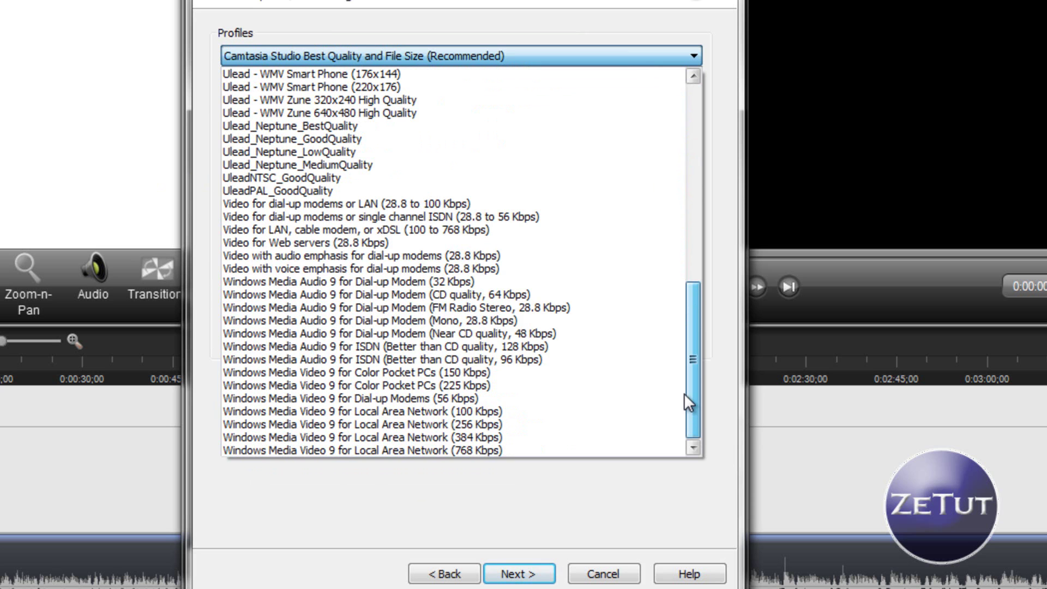
left_click_drag(684, 394, 681, 17)
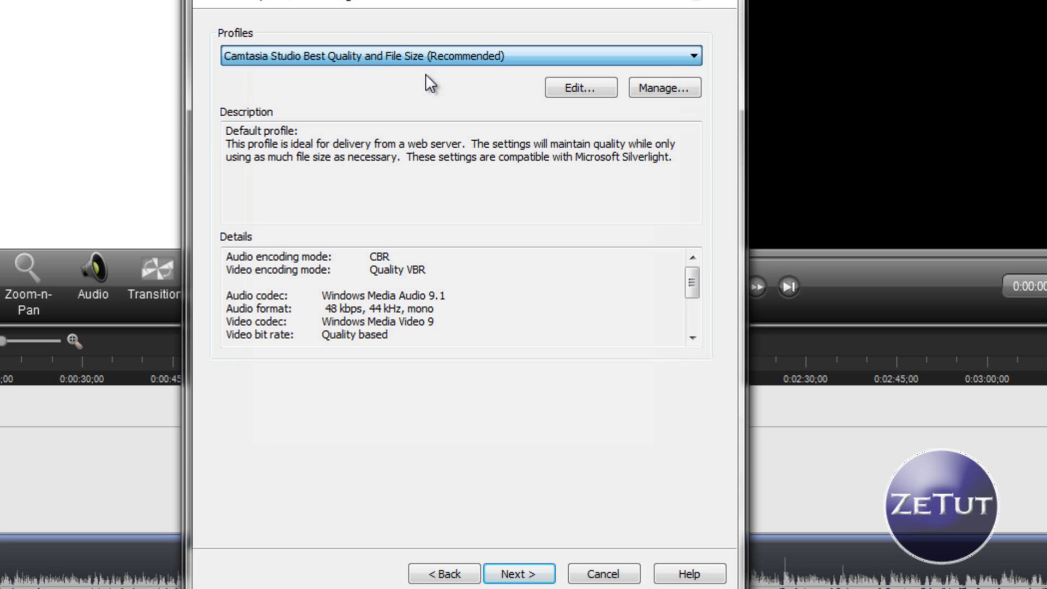
left_click(425, 73)
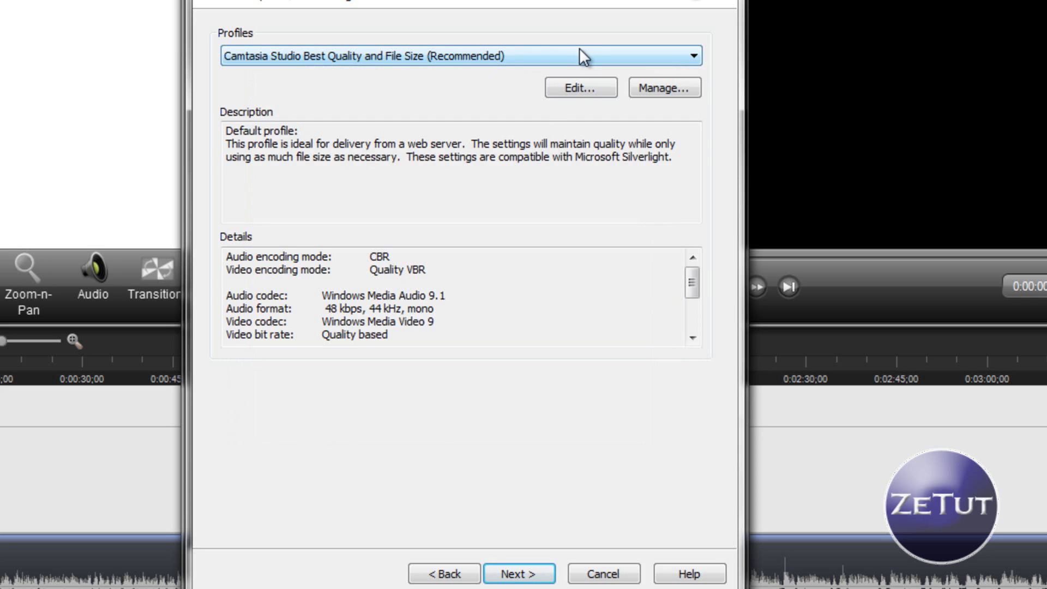
left_click_drag(357, 254, 431, 285)
left_click(417, 298)
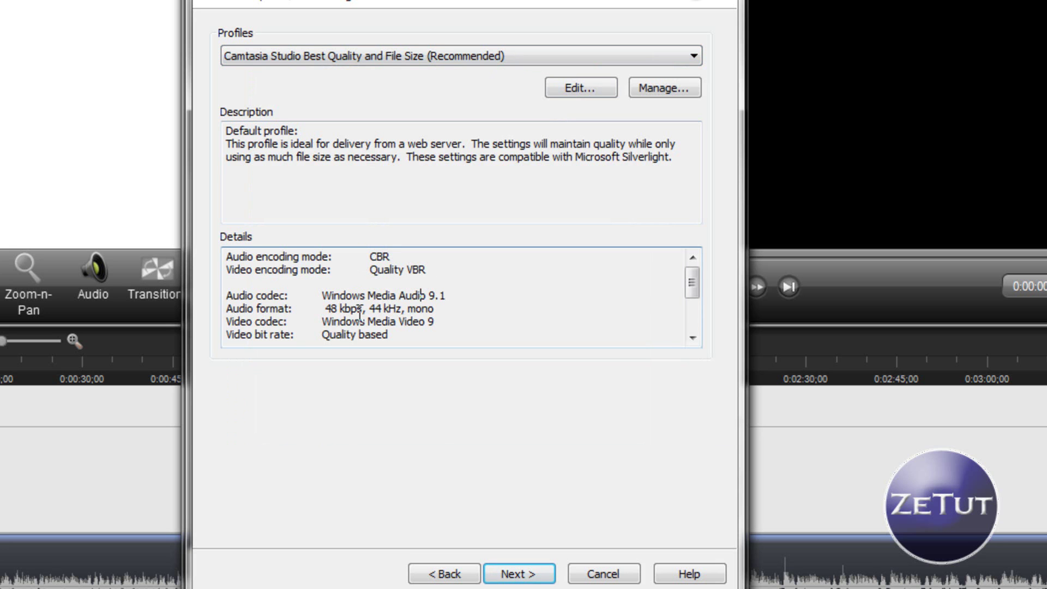
left_click_drag(332, 316, 451, 321)
left_click(451, 322)
Choose Custom video size with width 1920 and height 1080.
left_click(518, 570)
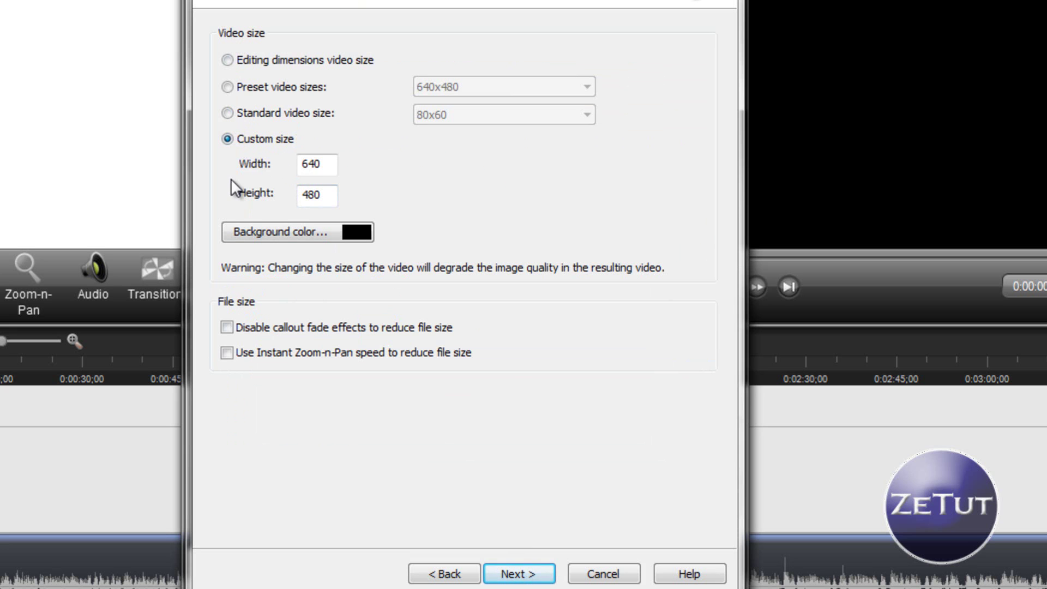
left_click(227, 60)
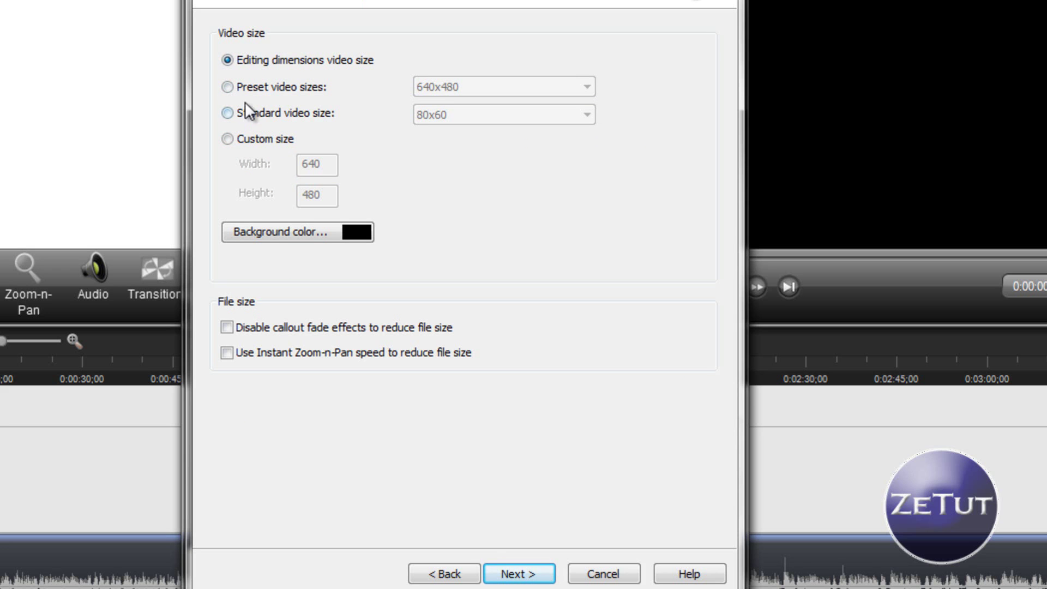
left_click(227, 138)
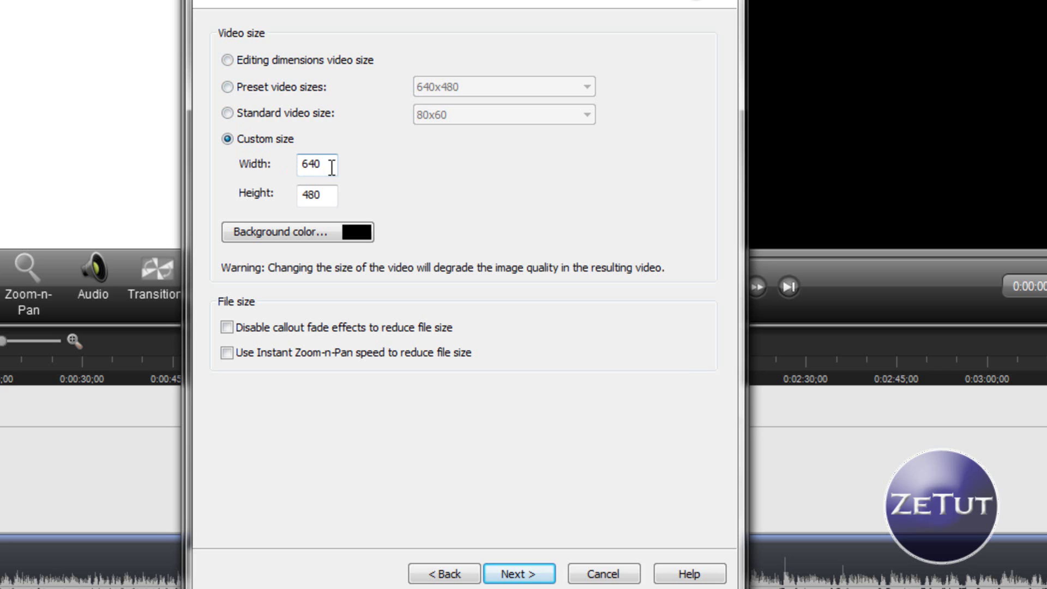
left_click_drag(327, 166, 304, 166)
type("1920")
left_click_drag(326, 200, 281, 197)
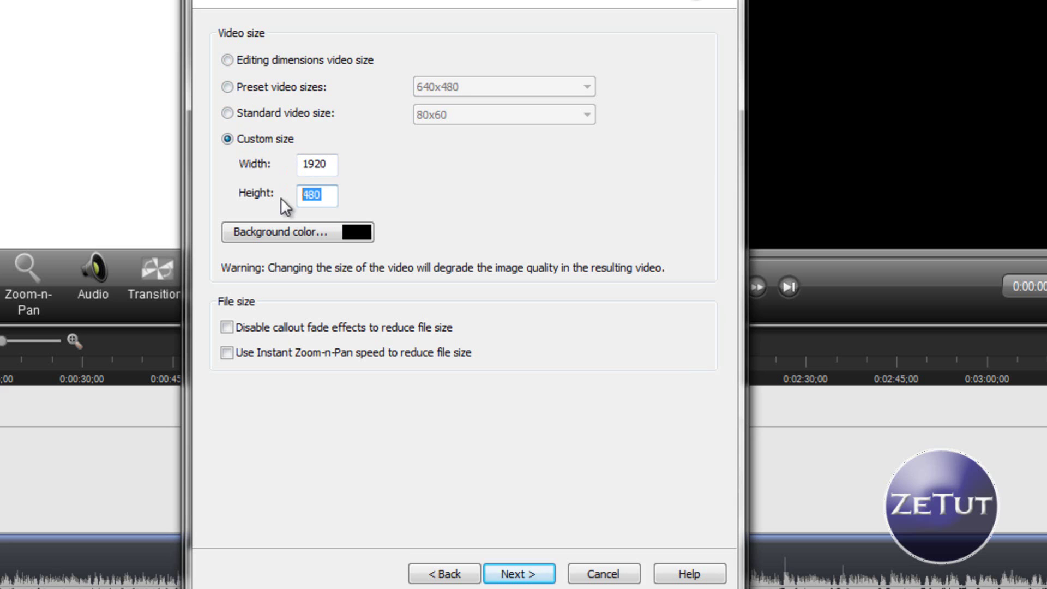
type("180")
key("BackSpace")
key("BackSpace")
type("080")
Enable a logo.png watermark with no emboss and 75% opacity.
left_click(548, 574)
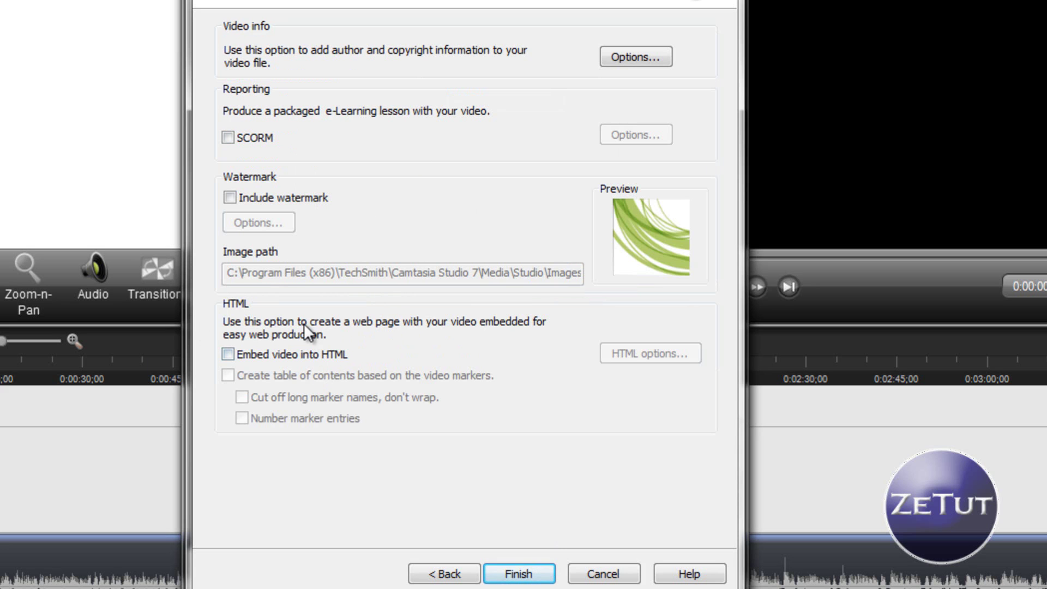
left_click(254, 198)
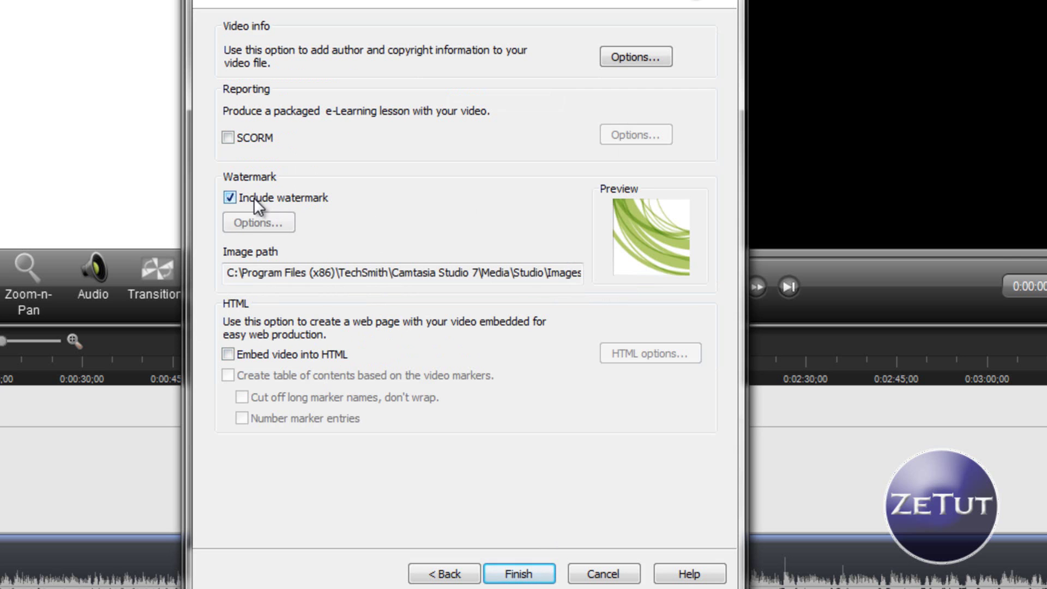
left_click(274, 218)
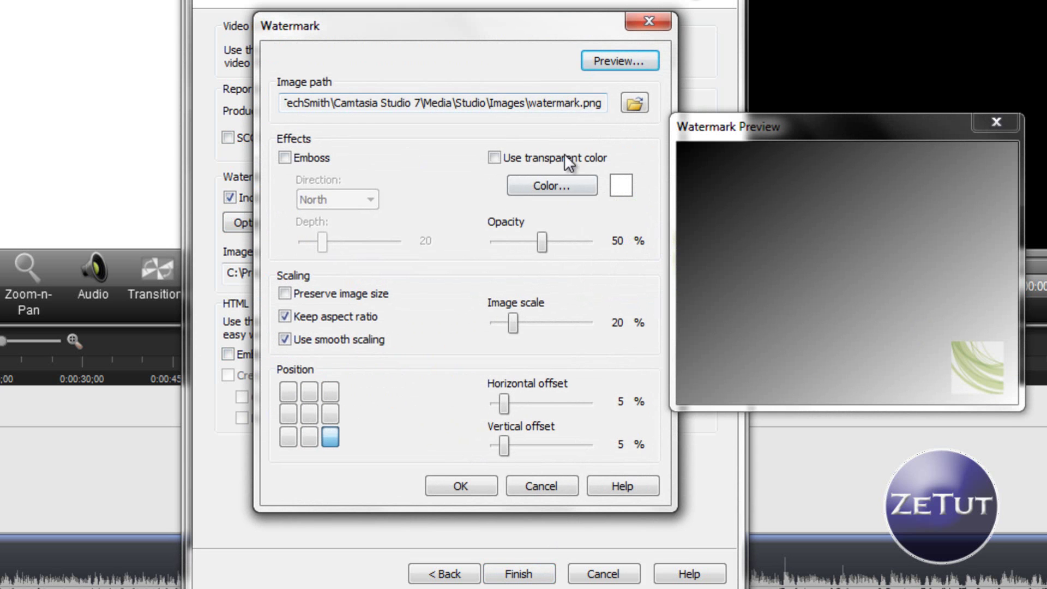
left_click(635, 103)
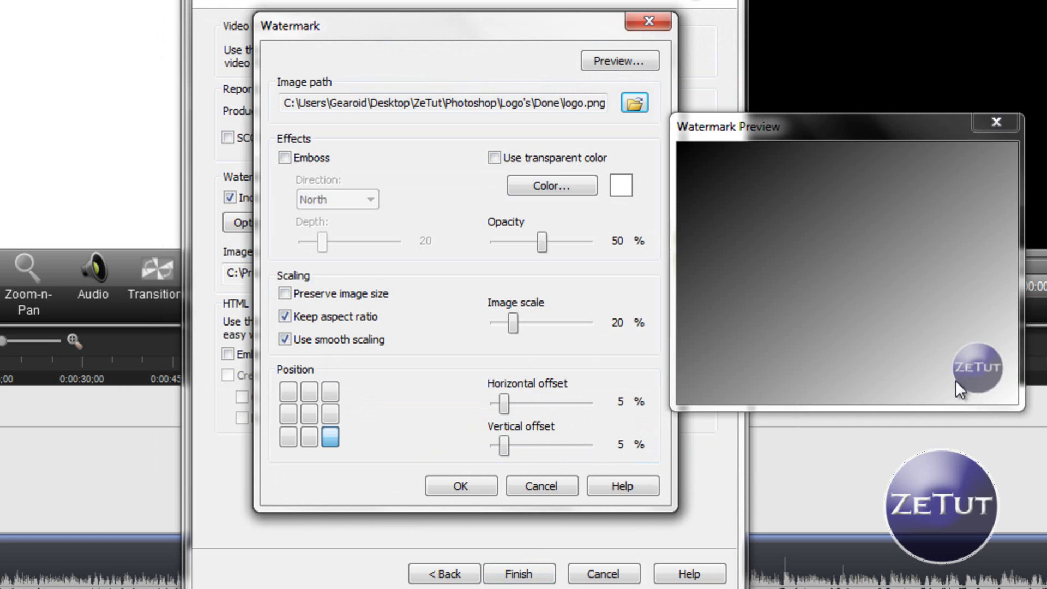
left_click(966, 385)
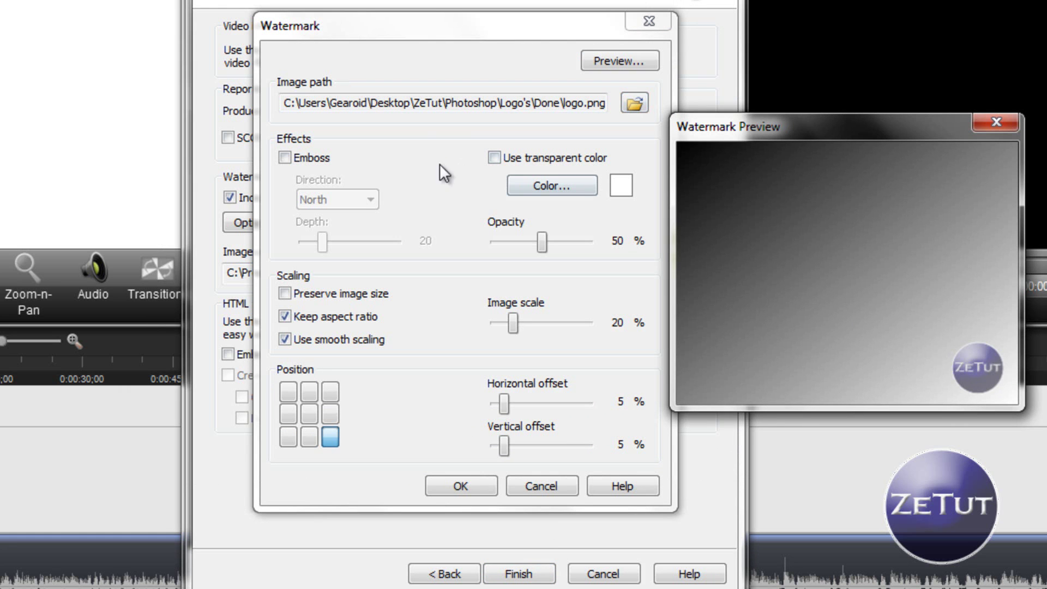
left_click(284, 157)
left_click(284, 157)
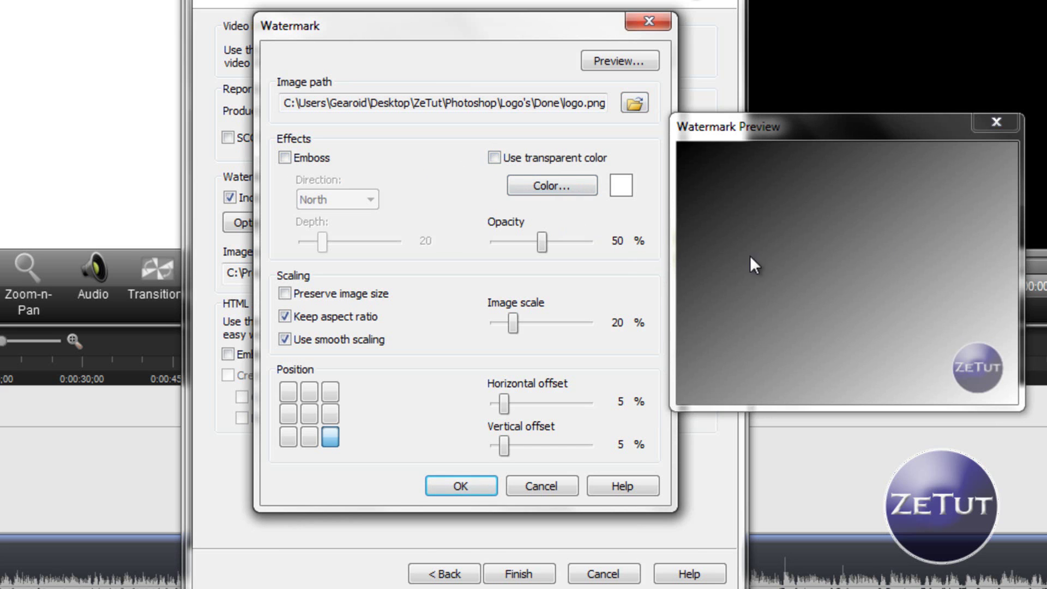
left_click_drag(543, 242, 626, 246)
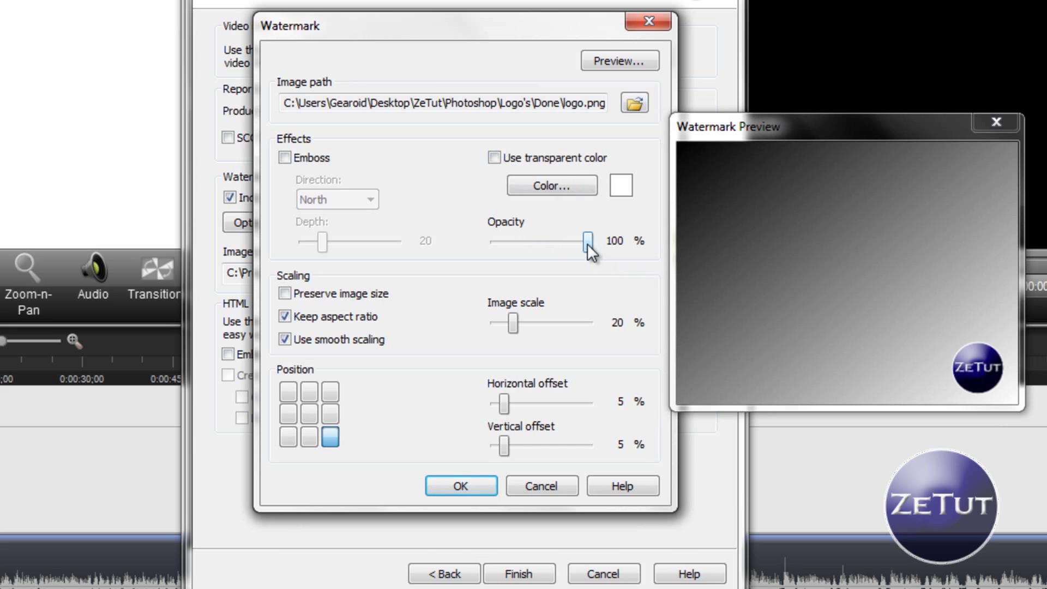
left_click_drag(588, 245, 566, 247)
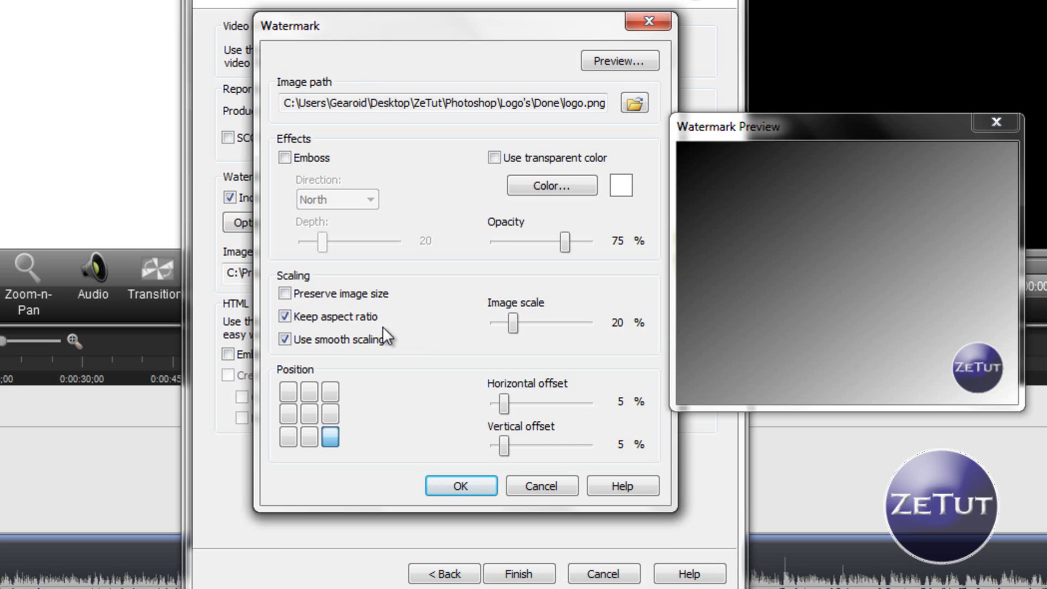
Keep the logo's aspect ratio and position the watermark in the bottom-right corner.
left_click(345, 322)
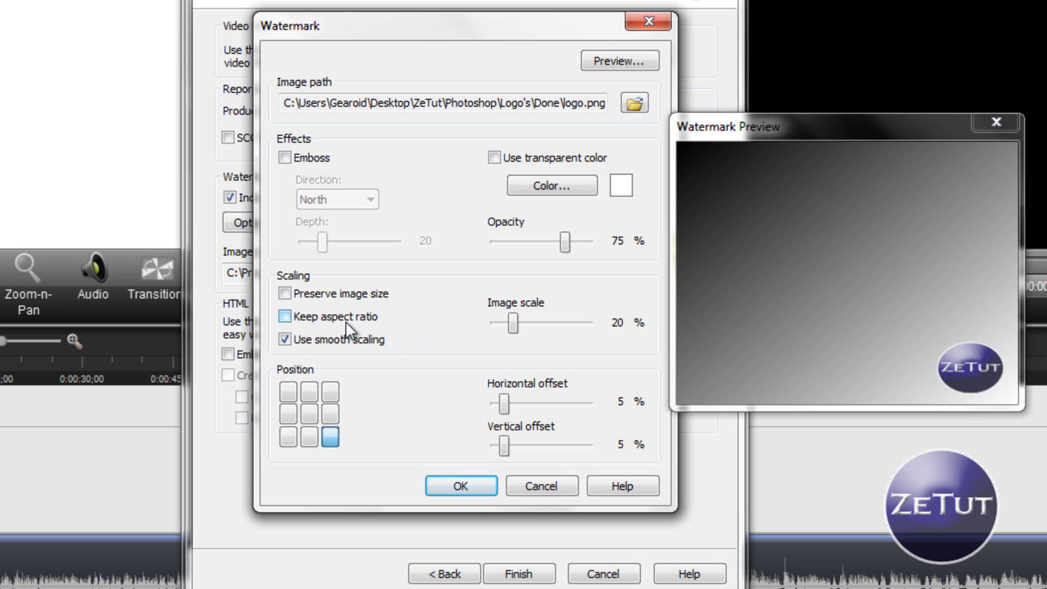
left_click(346, 322)
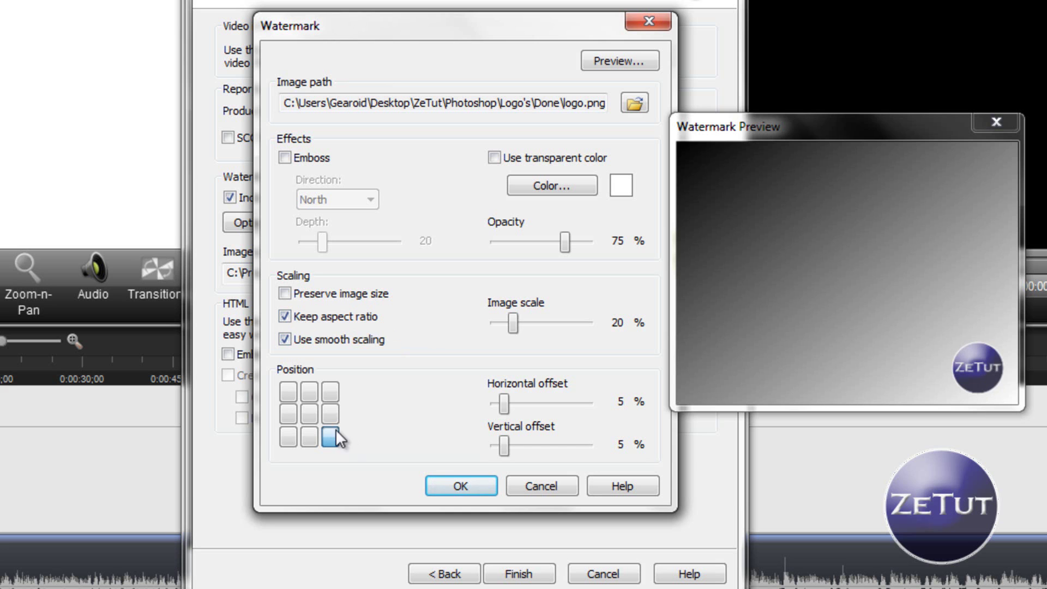
left_click(318, 413)
left_click(329, 415)
left_click(334, 397)
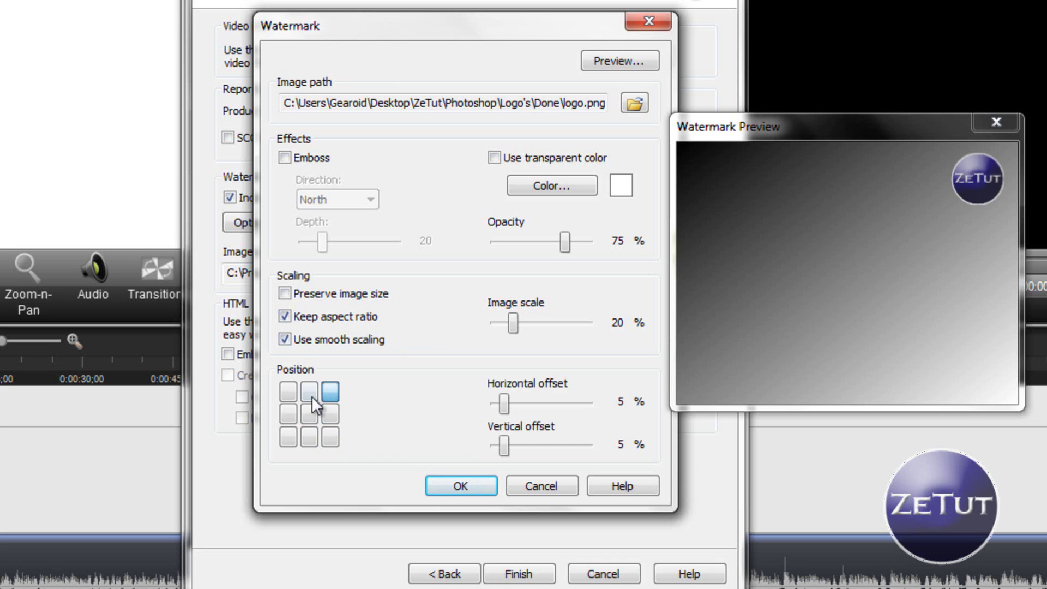
left_click(288, 393)
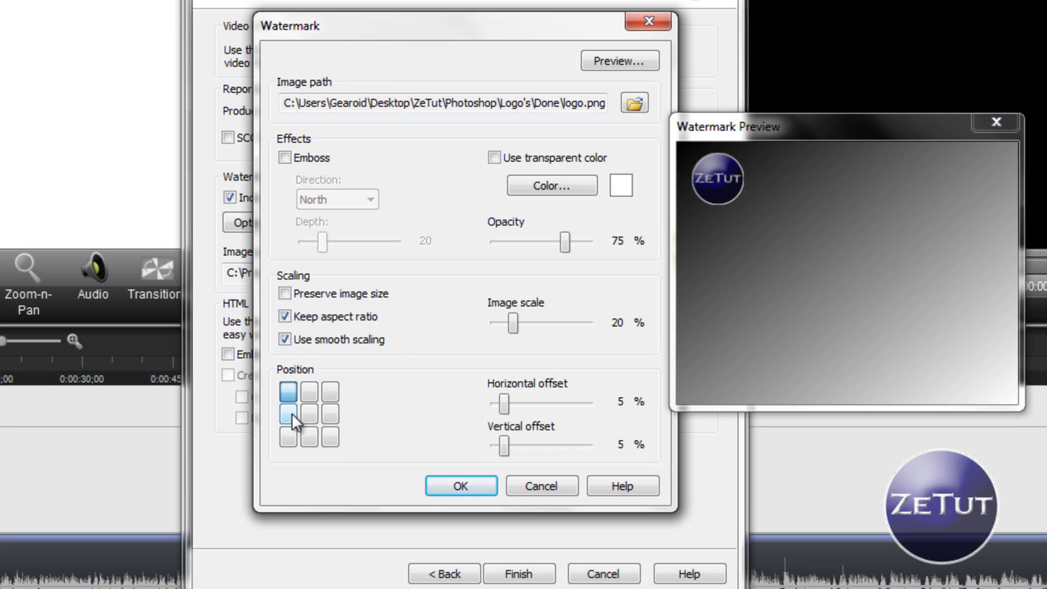
left_click(292, 413)
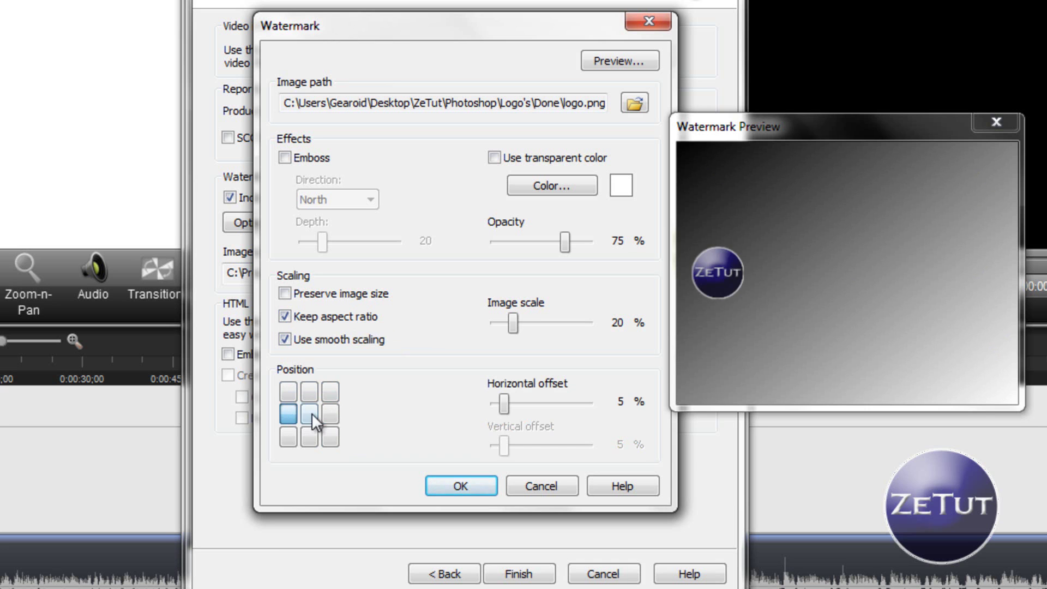
left_click(311, 413)
left_click(330, 436)
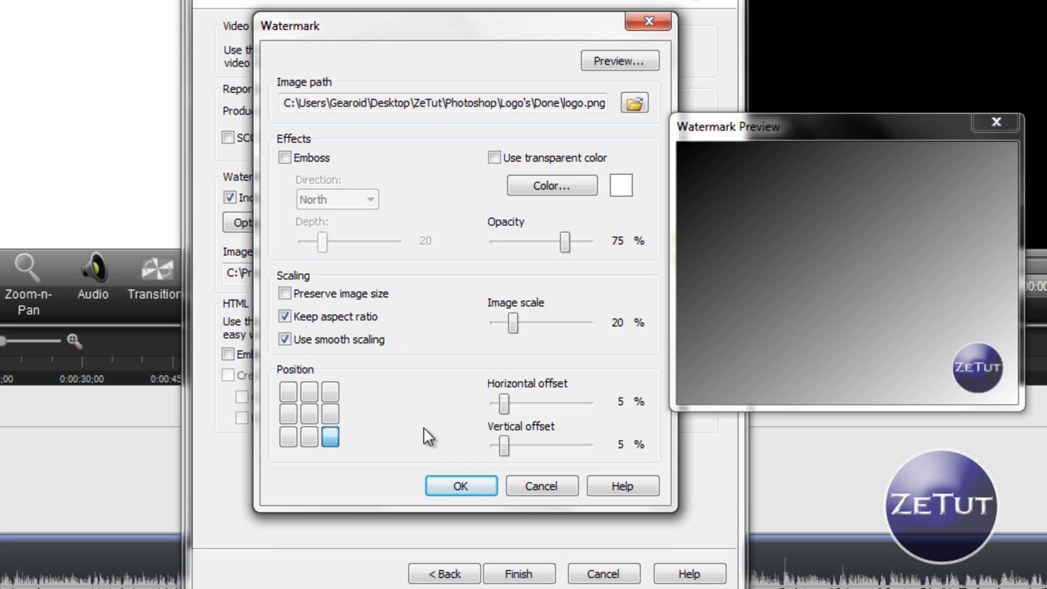
Set the watermark to 20% scale with 5% horizontal and vertical offsets, and confirm.
mouse_move(518, 322)
left_mouse_down()
mouse_move(590, 335)
mouse_move(512, 335)
left_mouse_up()
mouse_move(502, 409)
left_mouse_down()
mouse_move(545, 410)
mouse_move(483, 407)
left_mouse_up()
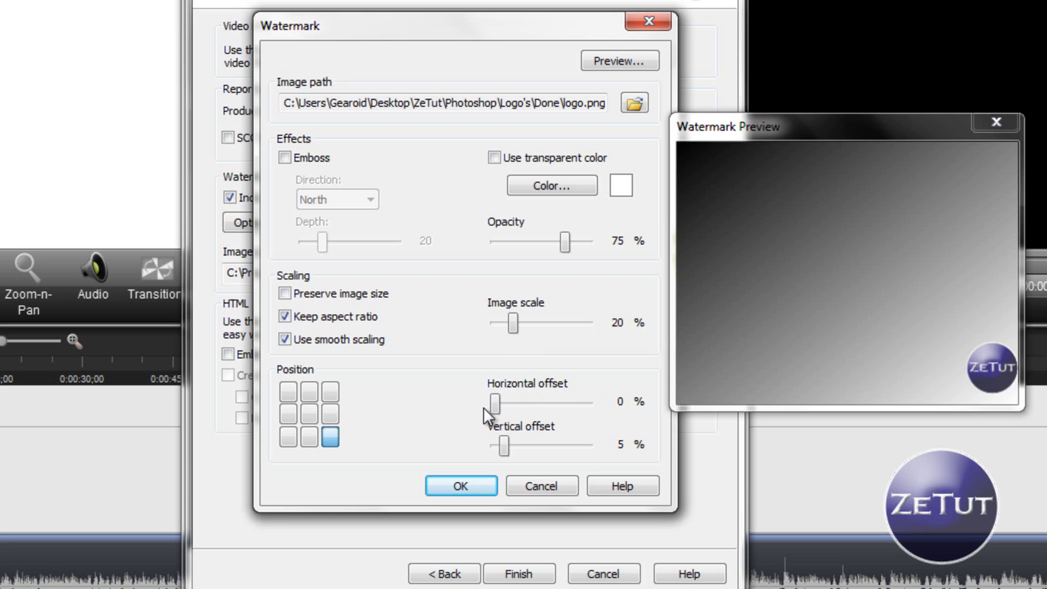
mouse_move(504, 446)
left_mouse_down()
mouse_move(546, 447)
mouse_move(488, 452)
left_mouse_up()
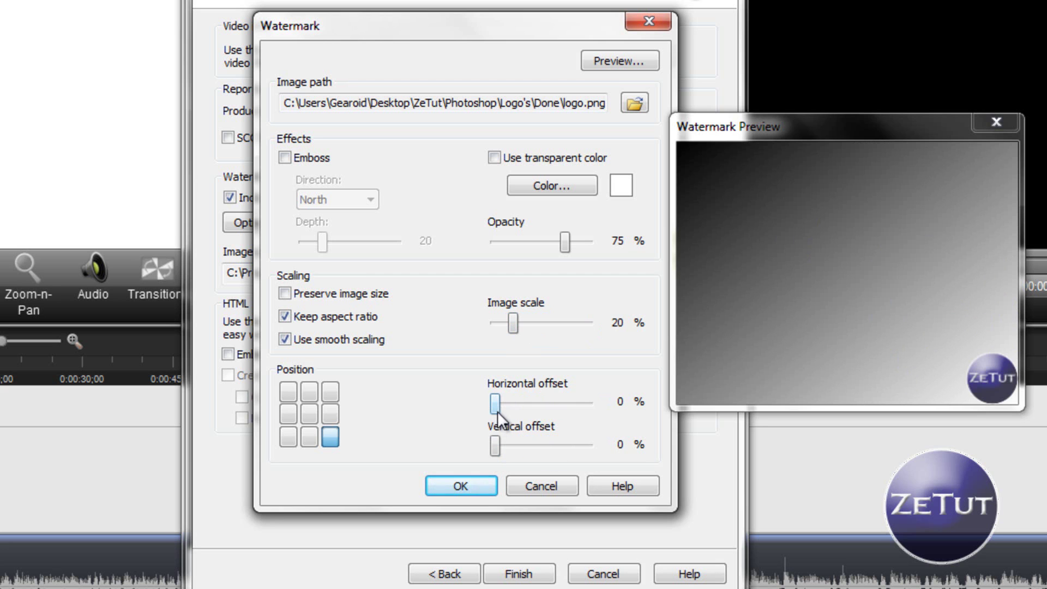
mouse_move(498, 414)
left_mouse_down()
mouse_move(509, 404)
mouse_move(506, 445)
mouse_move(509, 411)
left_mouse_up()
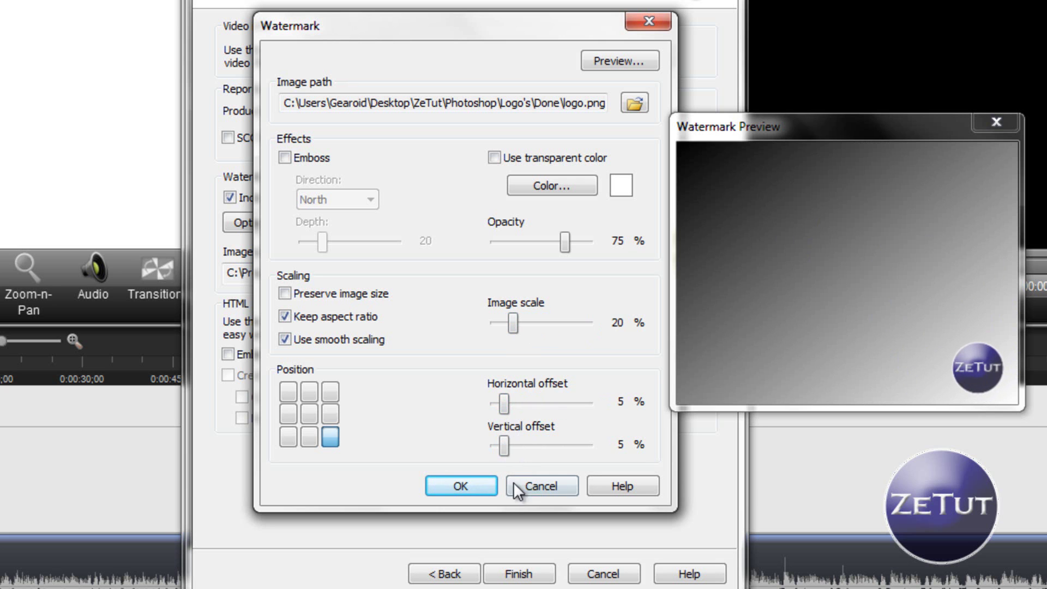
left_click(482, 486)
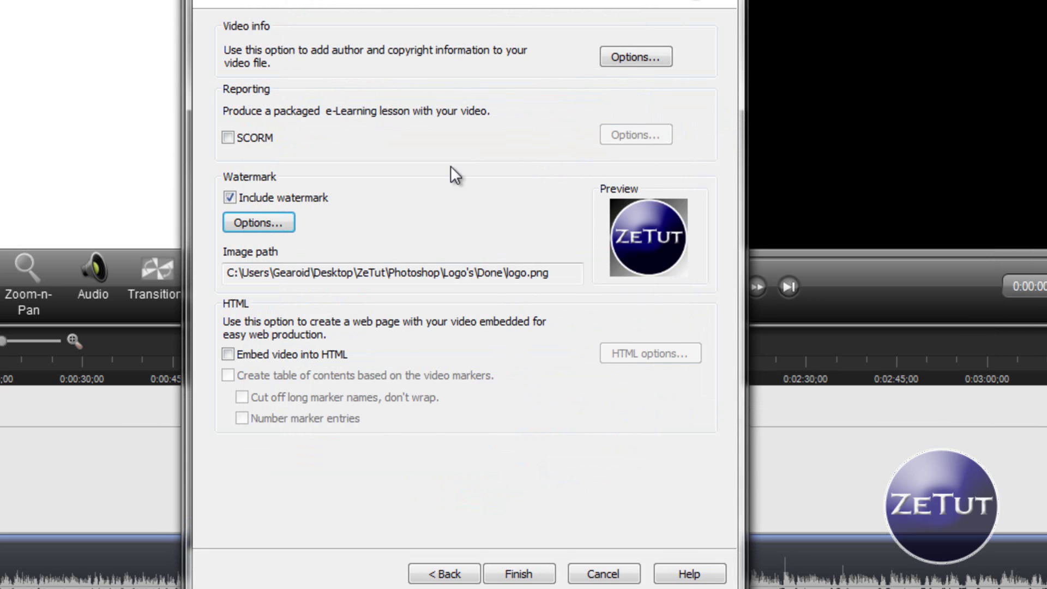
Finish the Test HD preset and close the Manage Production Presets dialog.
left_click(515, 573)
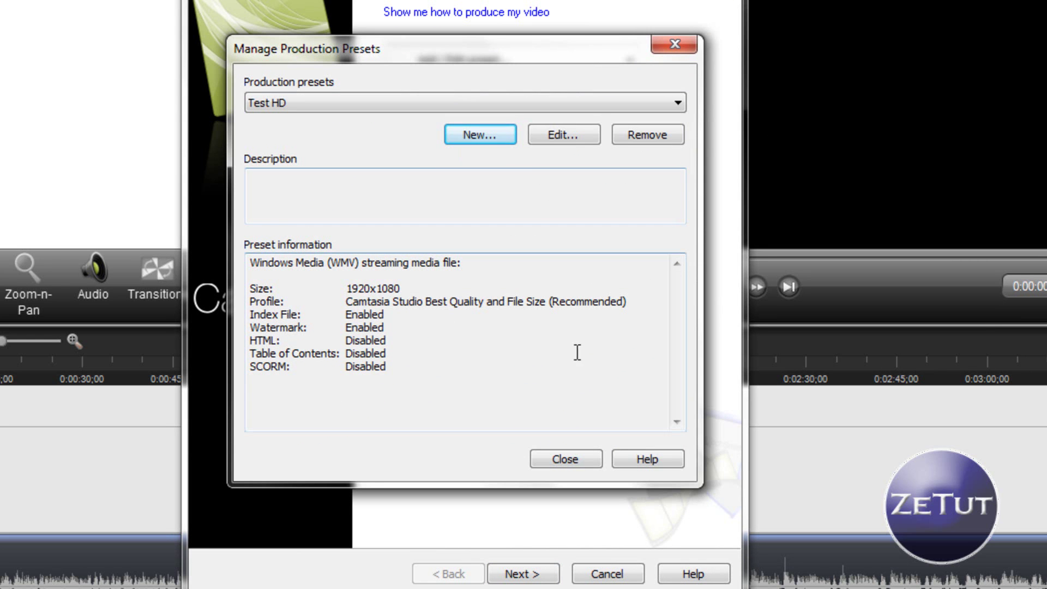
left_click(567, 461)
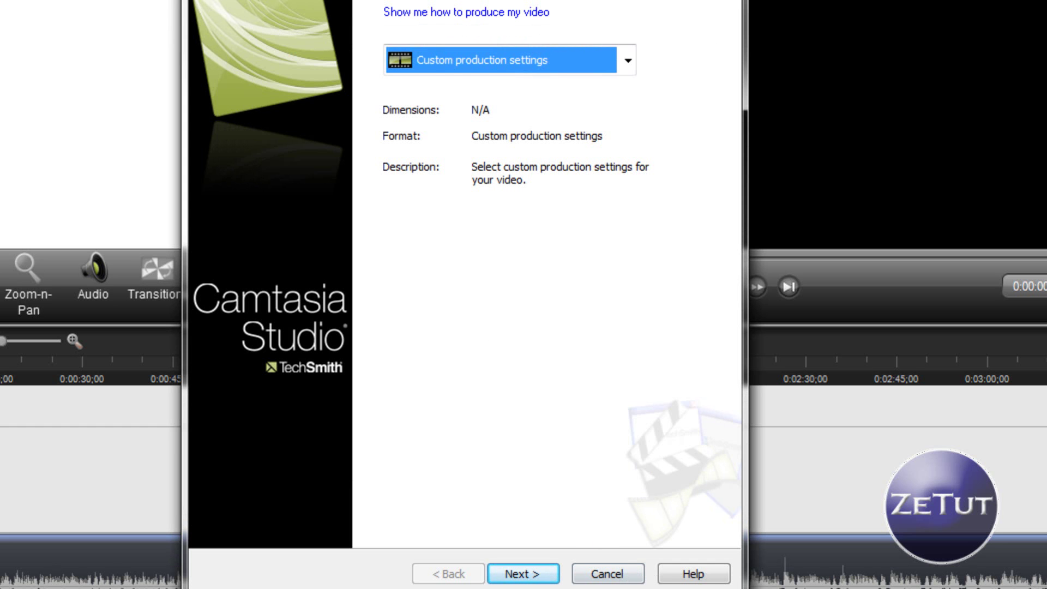
left_click(613, 39)
left_click(611, 44)
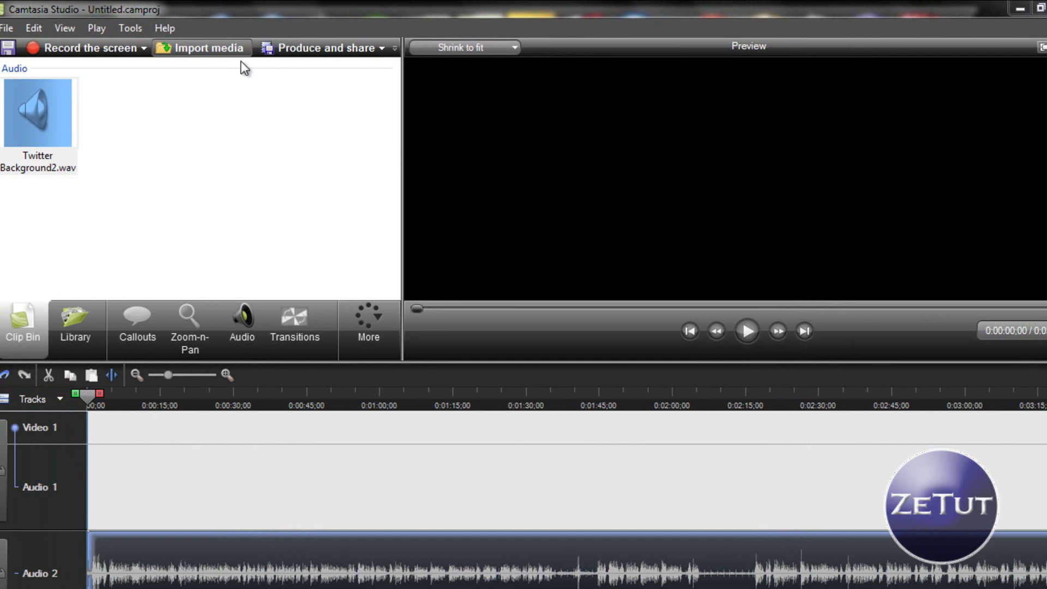
Import Camtasia tutorial from Camtasia UnEdited and drag it onto the Video 1 track.
left_click(239, 52)
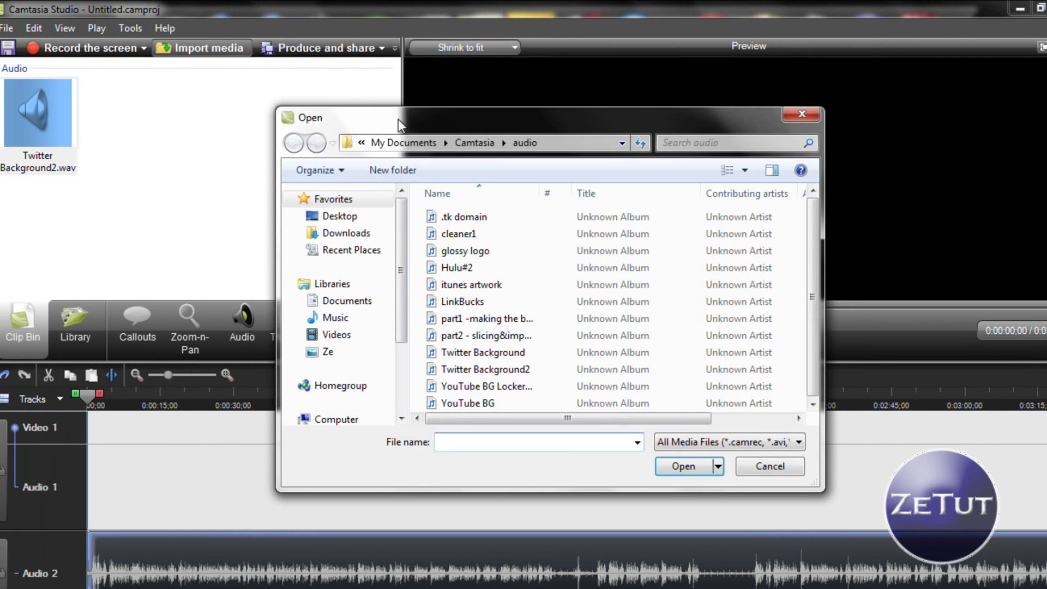
left_click(475, 143)
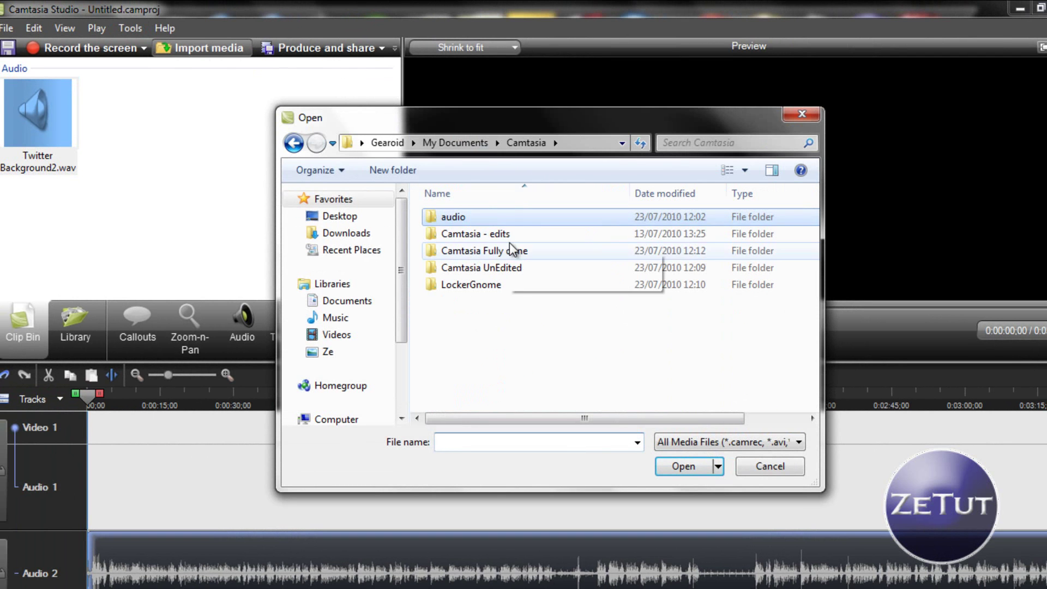
double_click(513, 251)
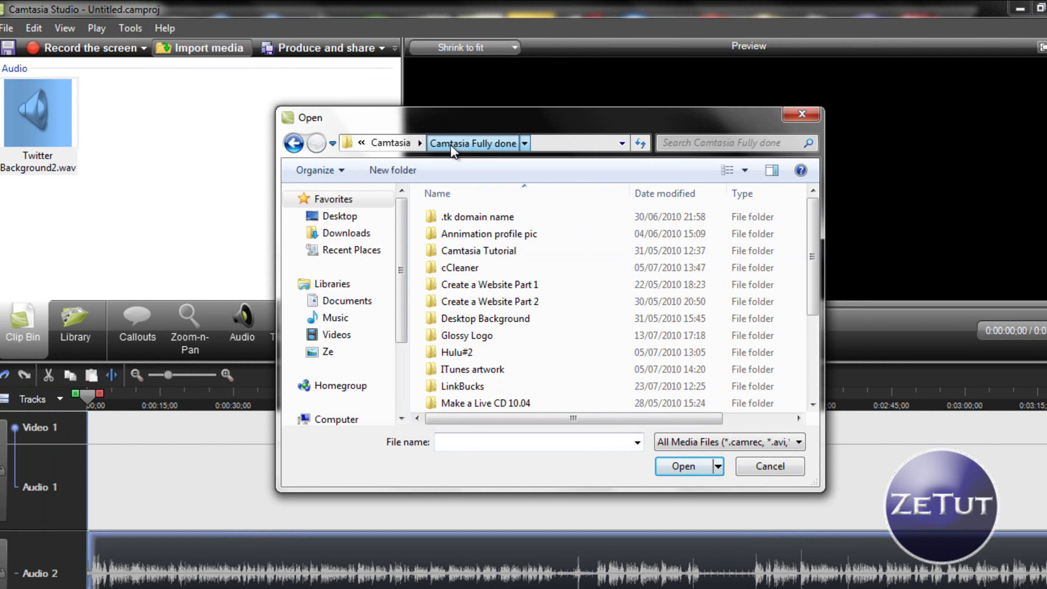
left_click(390, 143)
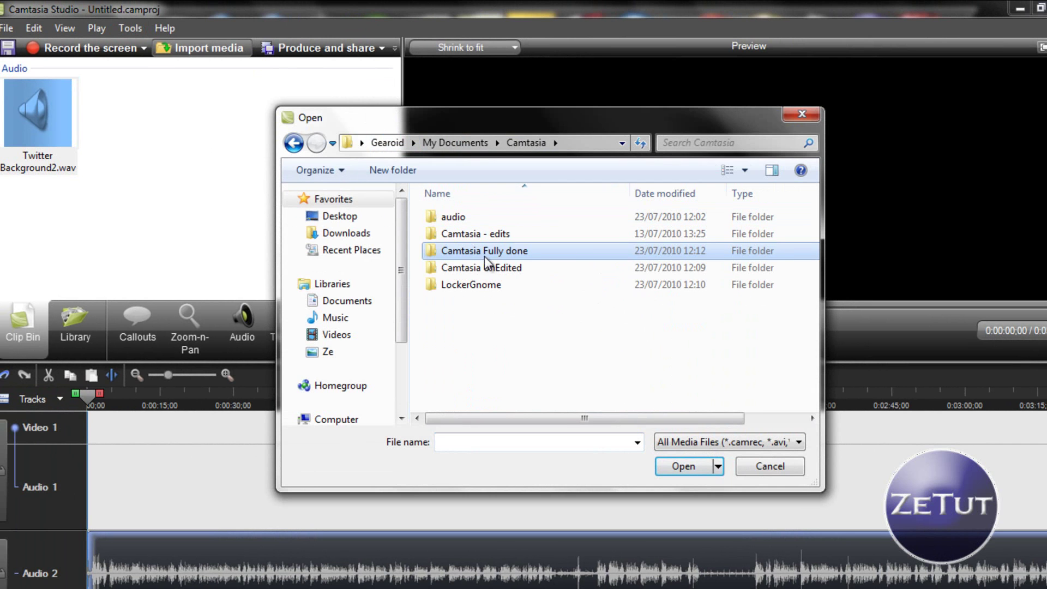
double_click(495, 267)
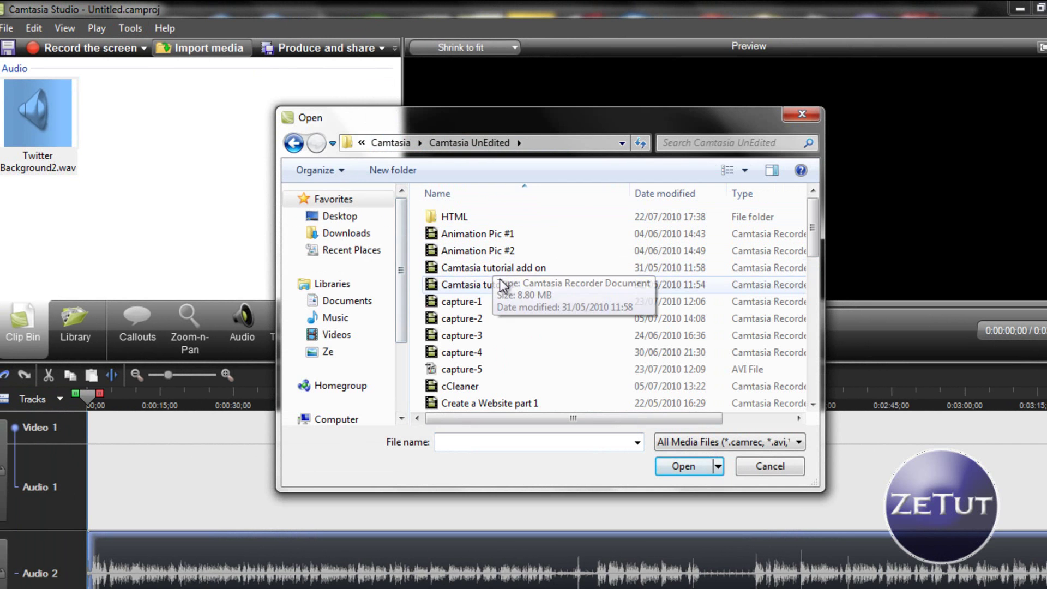
double_click(500, 283)
left_click_drag(38, 234, 209, 424)
left_click_drag(38, 112, 299, 486)
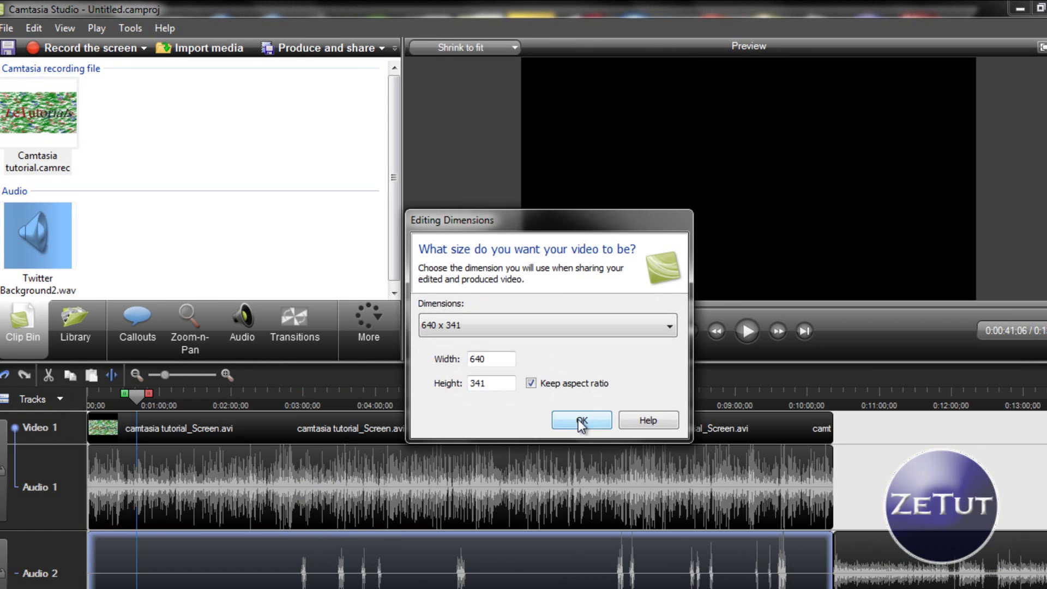
Re-add the tutorial clip with 1280 x 720 (YouTube & HD) editing dimensions.
left_click(580, 419)
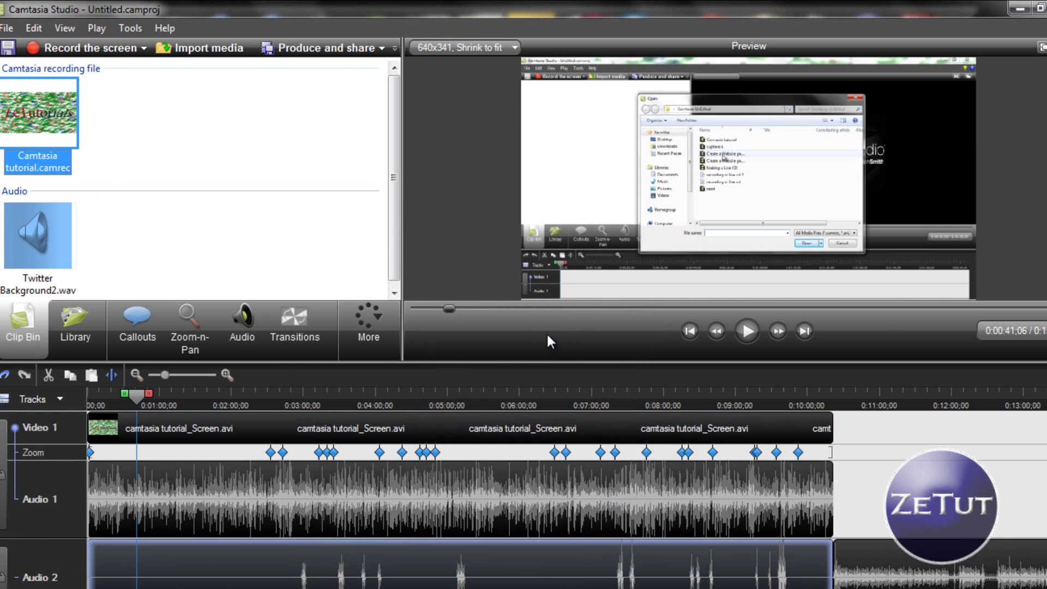
left_click(463, 430)
key("Delete")
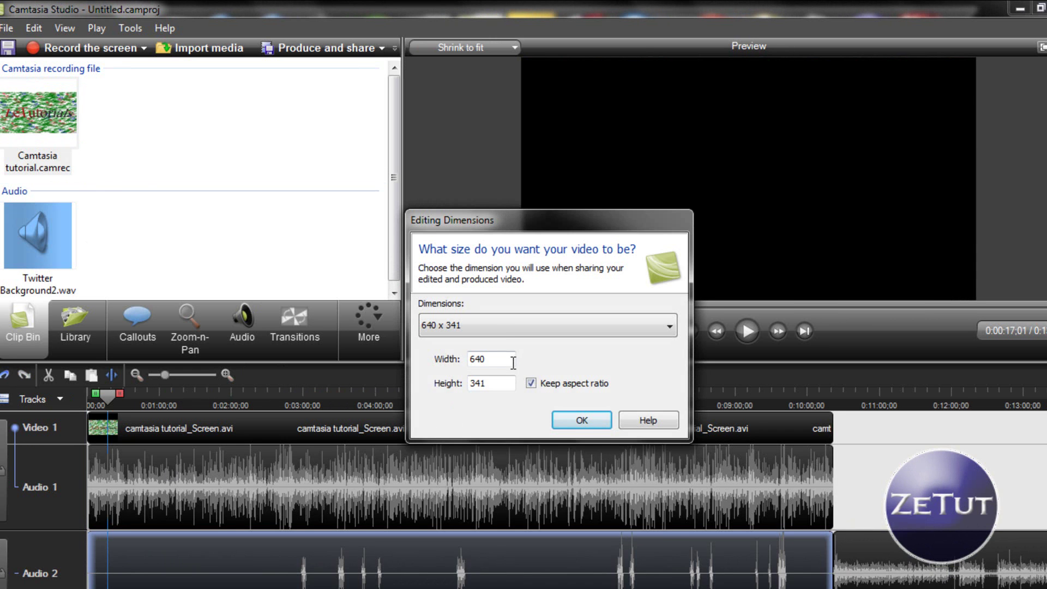
left_click(512, 325)
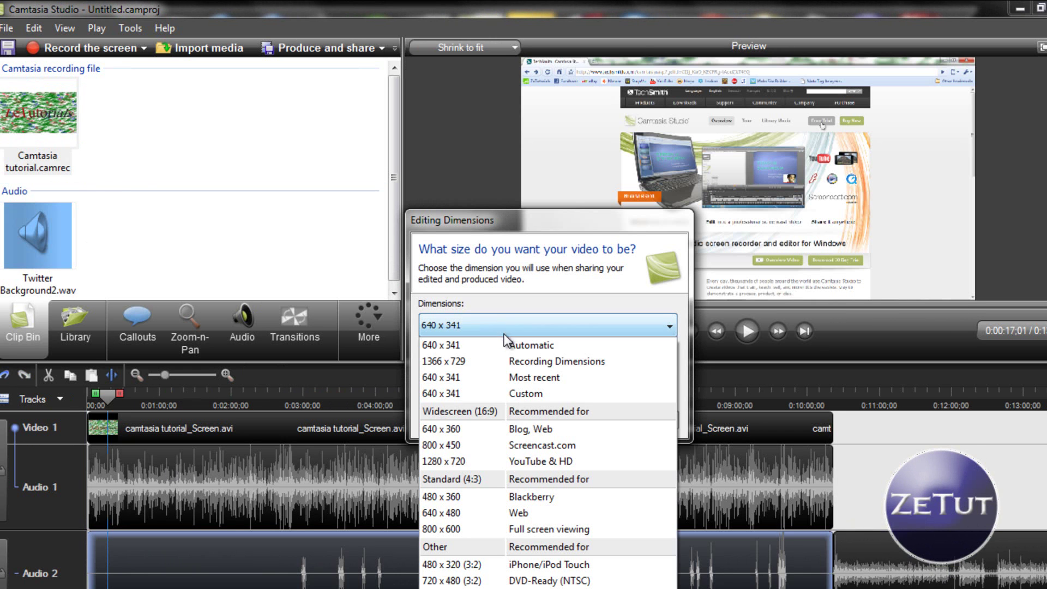
left_click(509, 460)
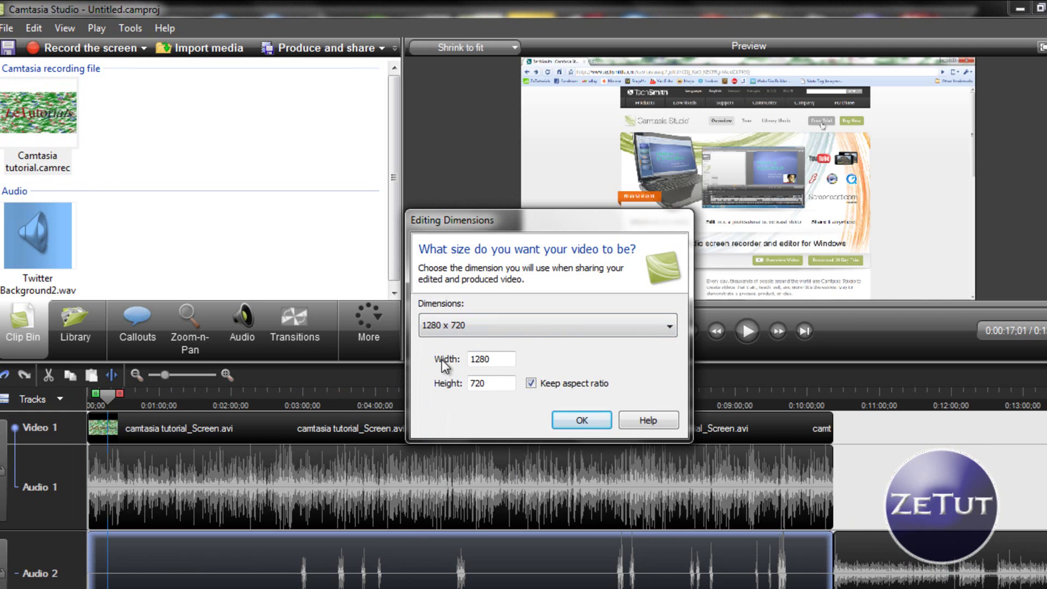
left_click(582, 420)
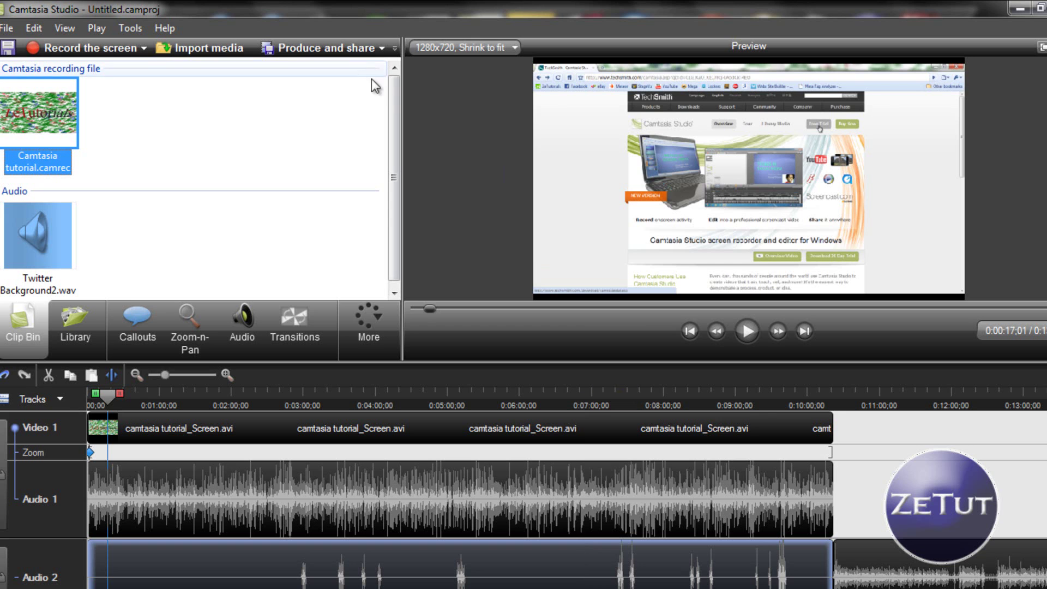
left_click(343, 48)
Render the project with the Test HD preset under the production name 'tedt'.
left_click(628, 147)
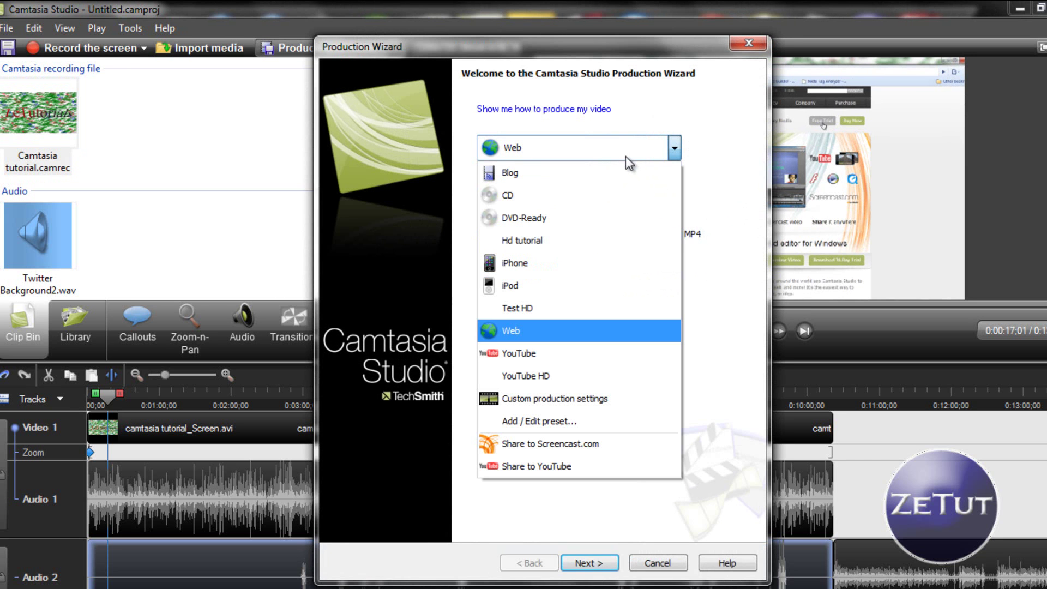
left_click(516, 308)
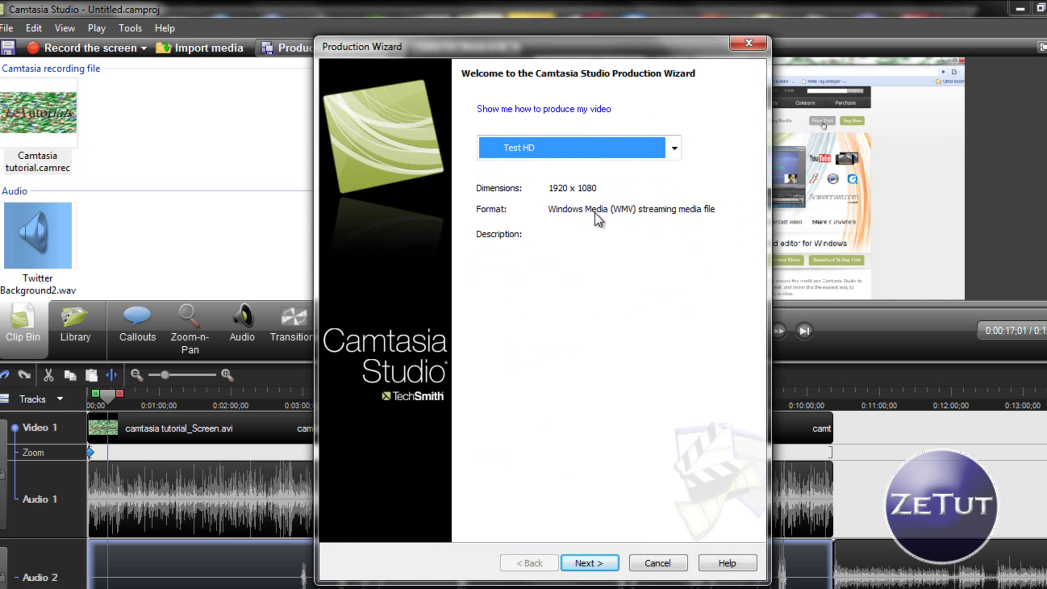
left_click(581, 562)
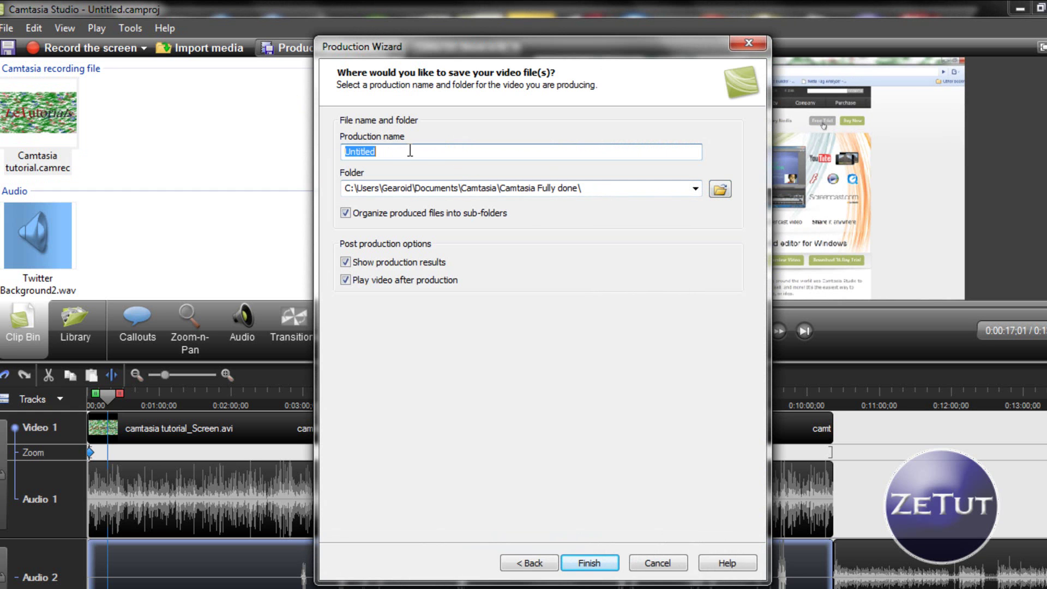
type("tedt")
left_click(608, 564)
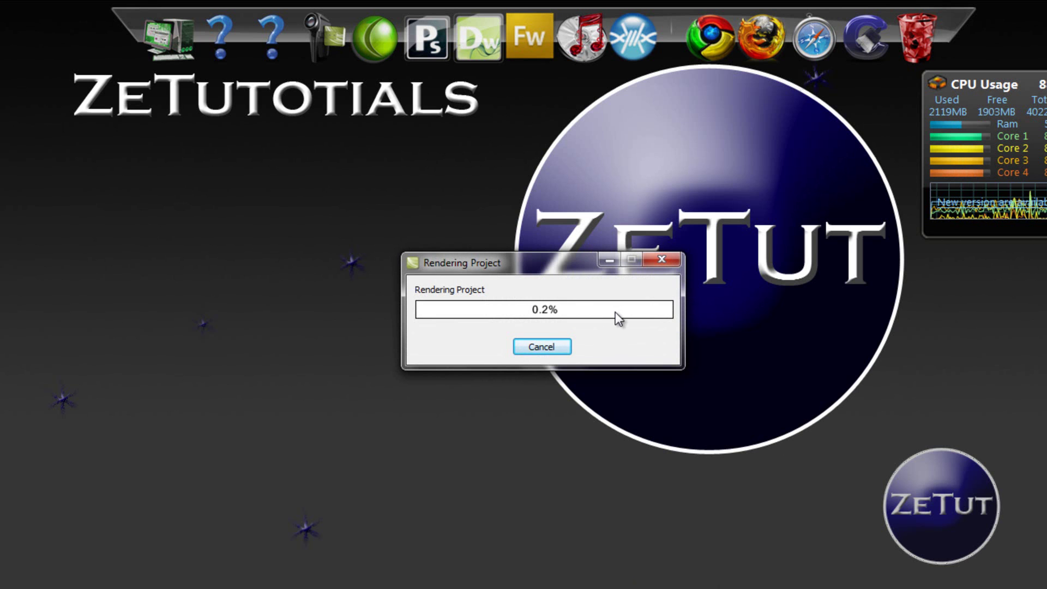
Cancel the in-progress render of tedt and confirm the cancellation.
left_click(662, 262)
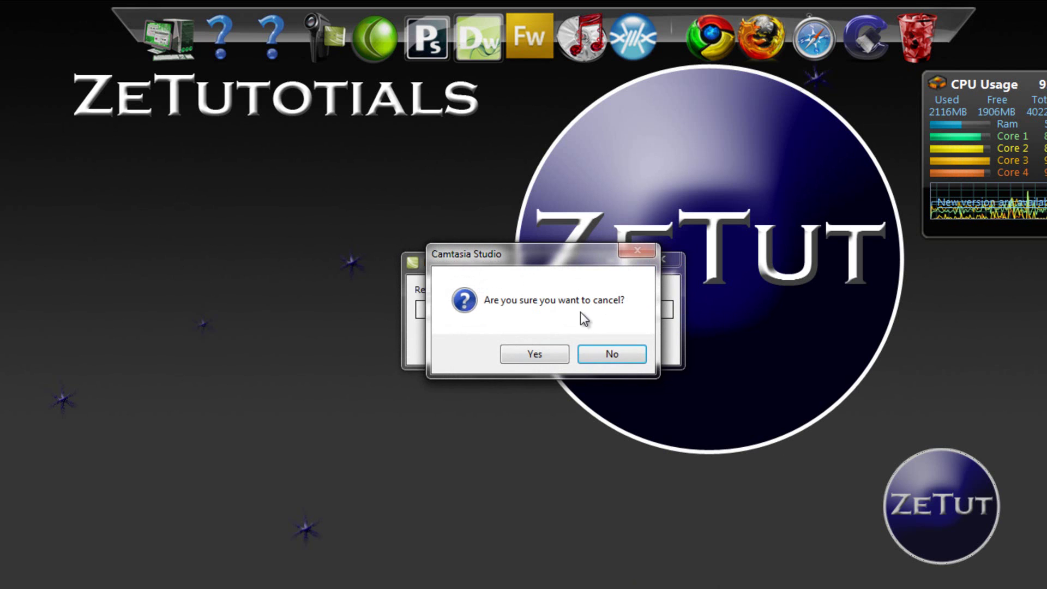
left_click(557, 352)
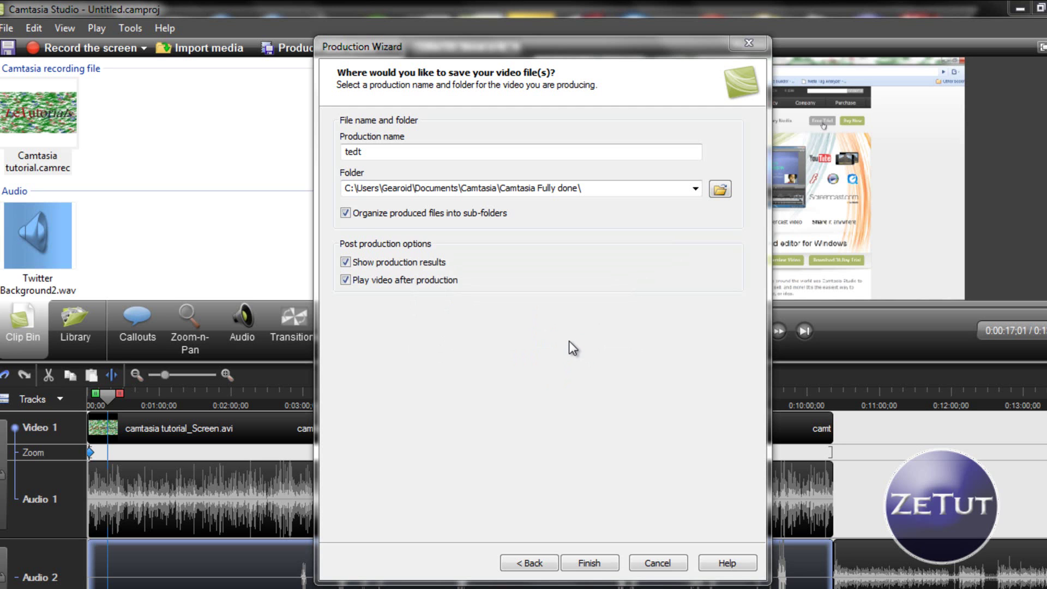
Cancel the Production Wizard to get back to the 1280x720 project in the editor.
left_click(671, 554)
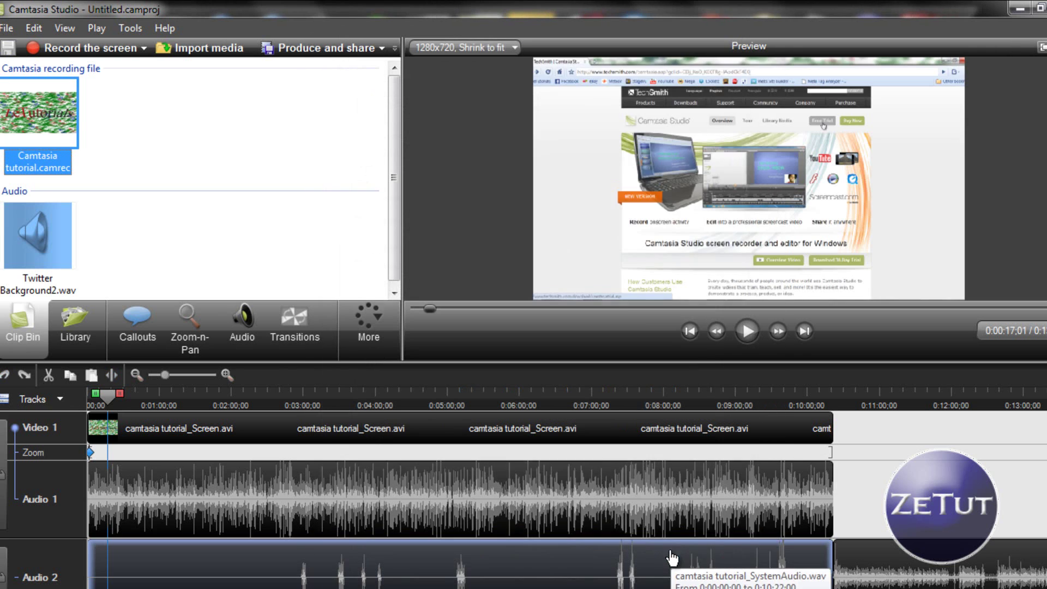